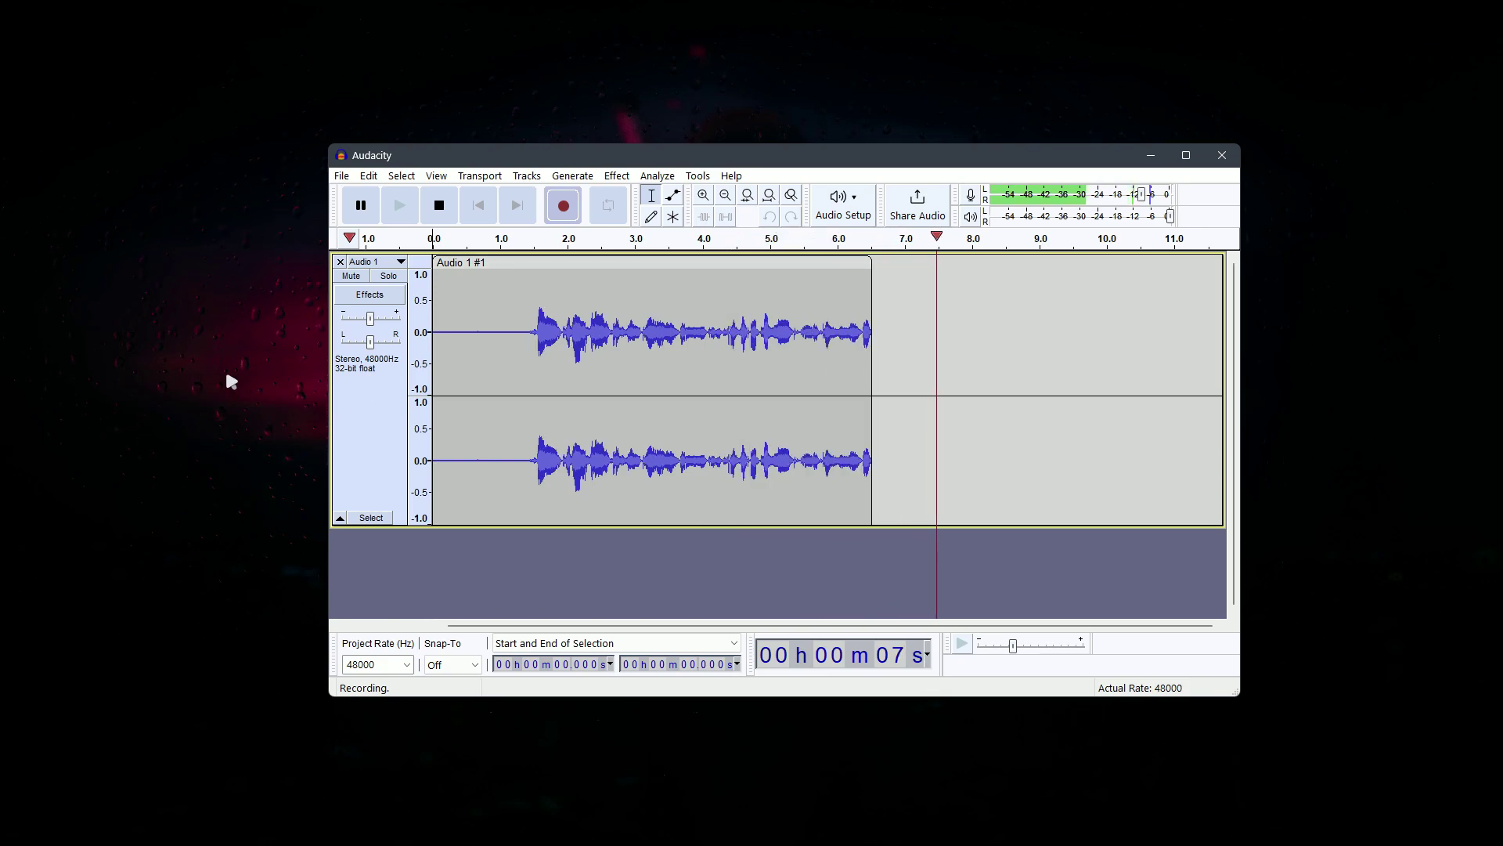
Step: Leave the Audacity narration recording running and bring the GitHub releases page forward
left_click(153, 400)
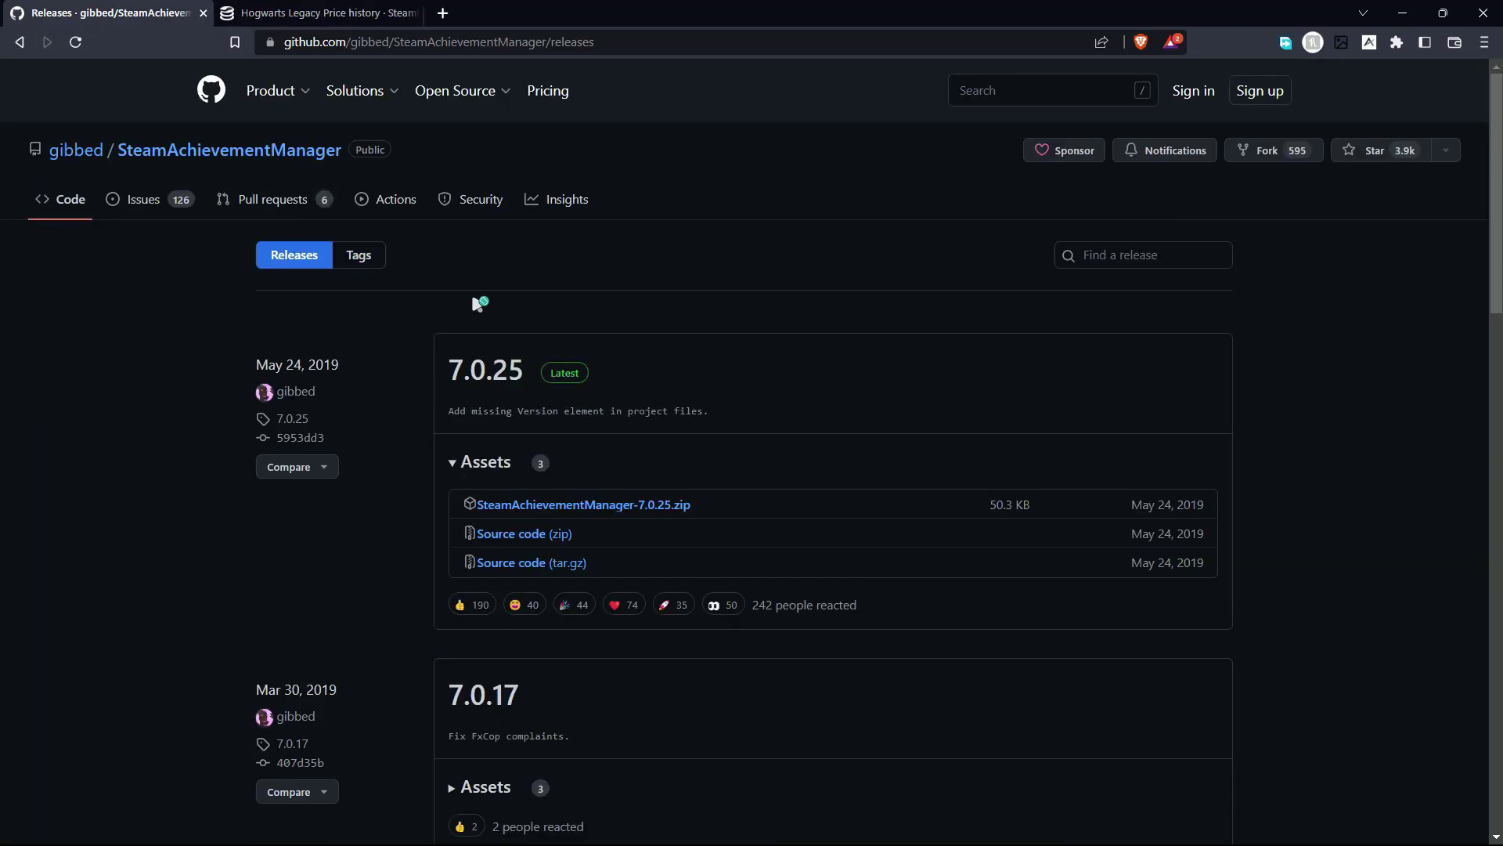
Step: Download SteamAchievementManager-7.0.25.zip from the 7.0.25 release with Free Download Manager
left_click(324, 11)
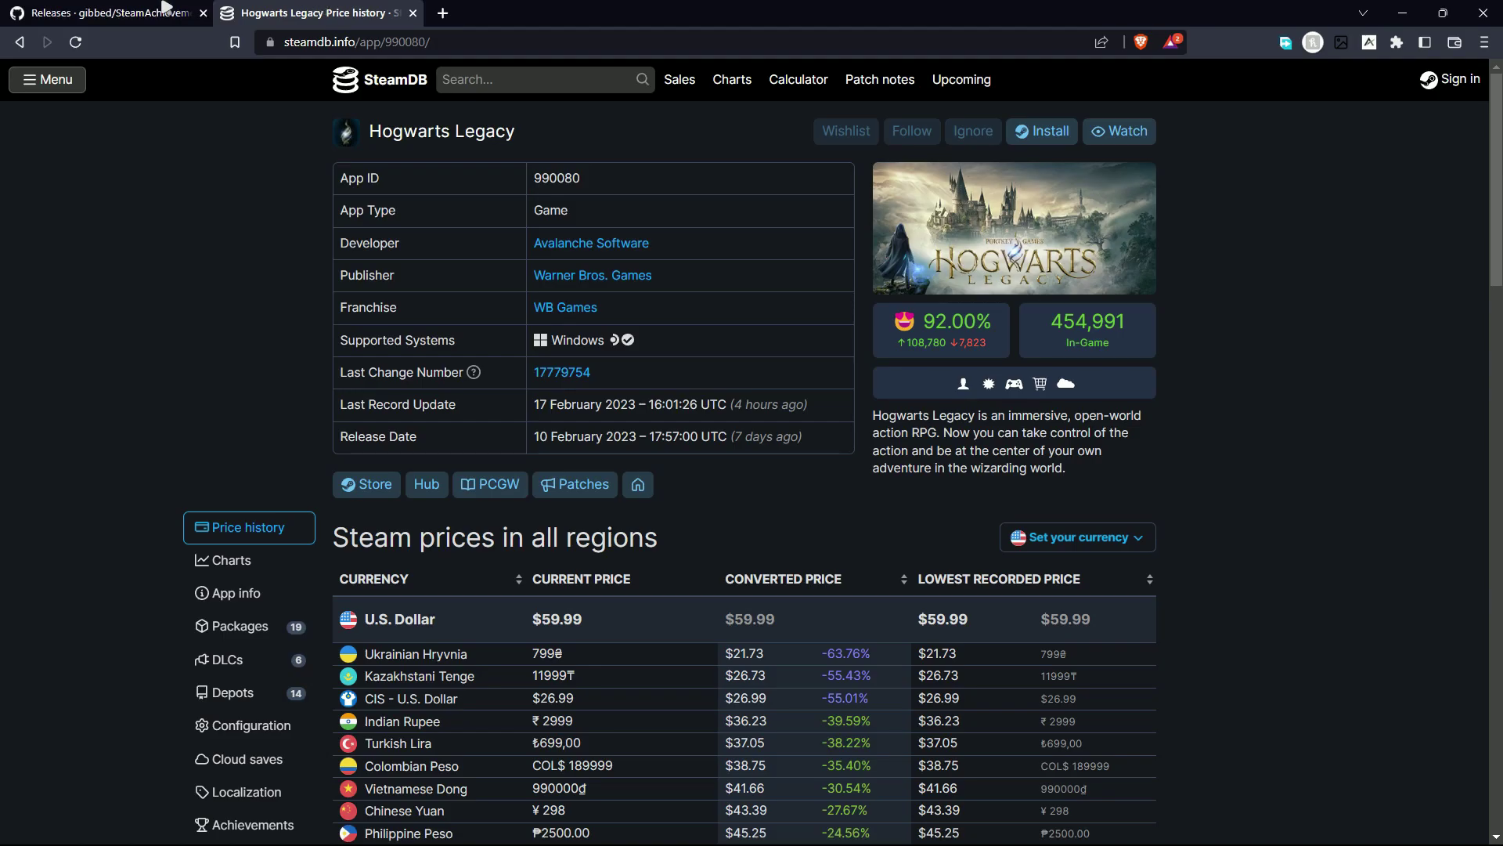
left_click(139, 13)
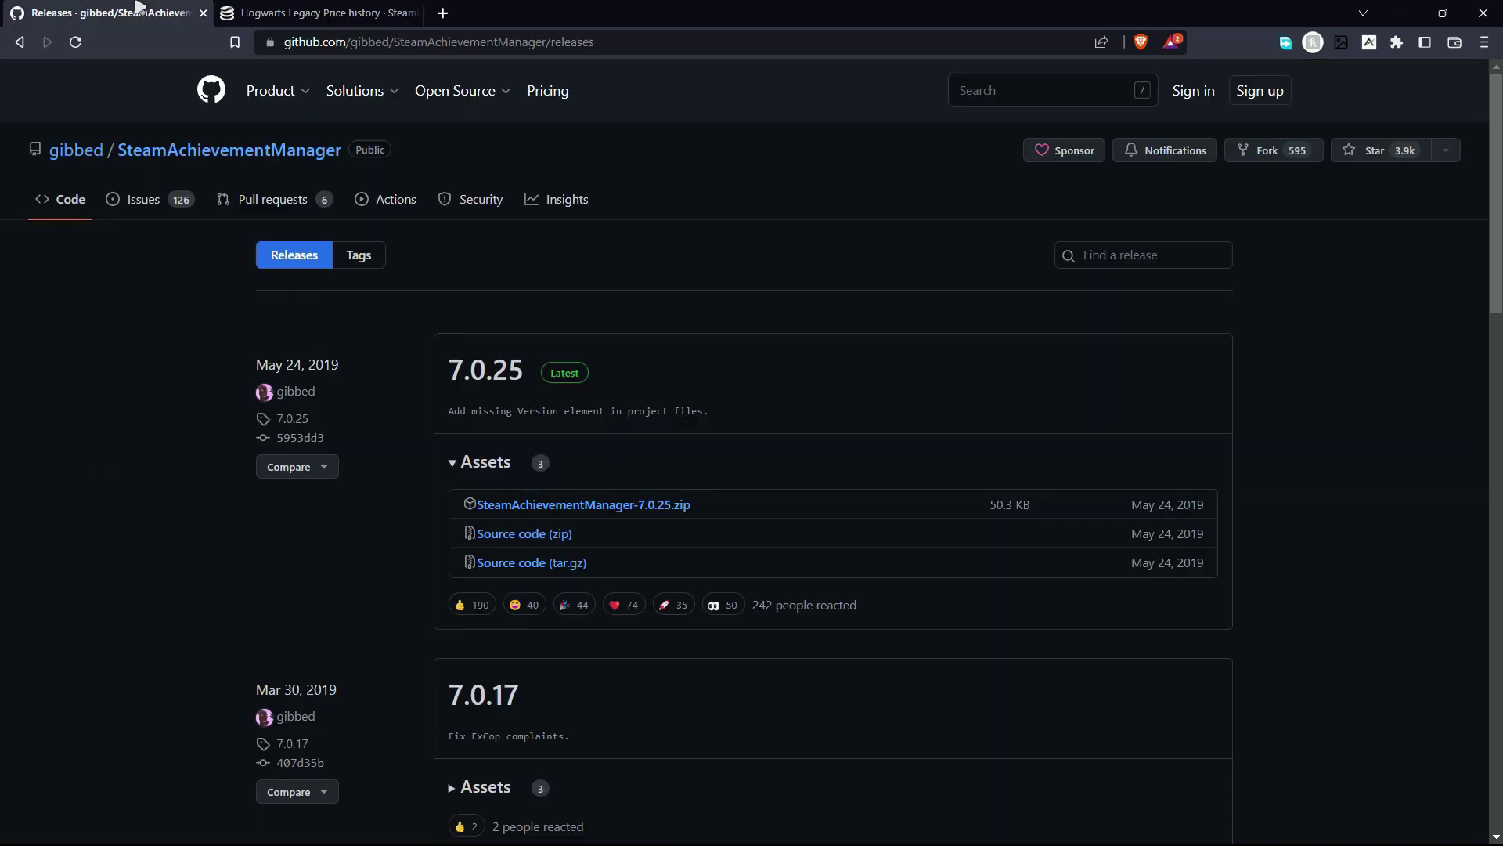
left_click(546, 508)
left_click(1022, 563)
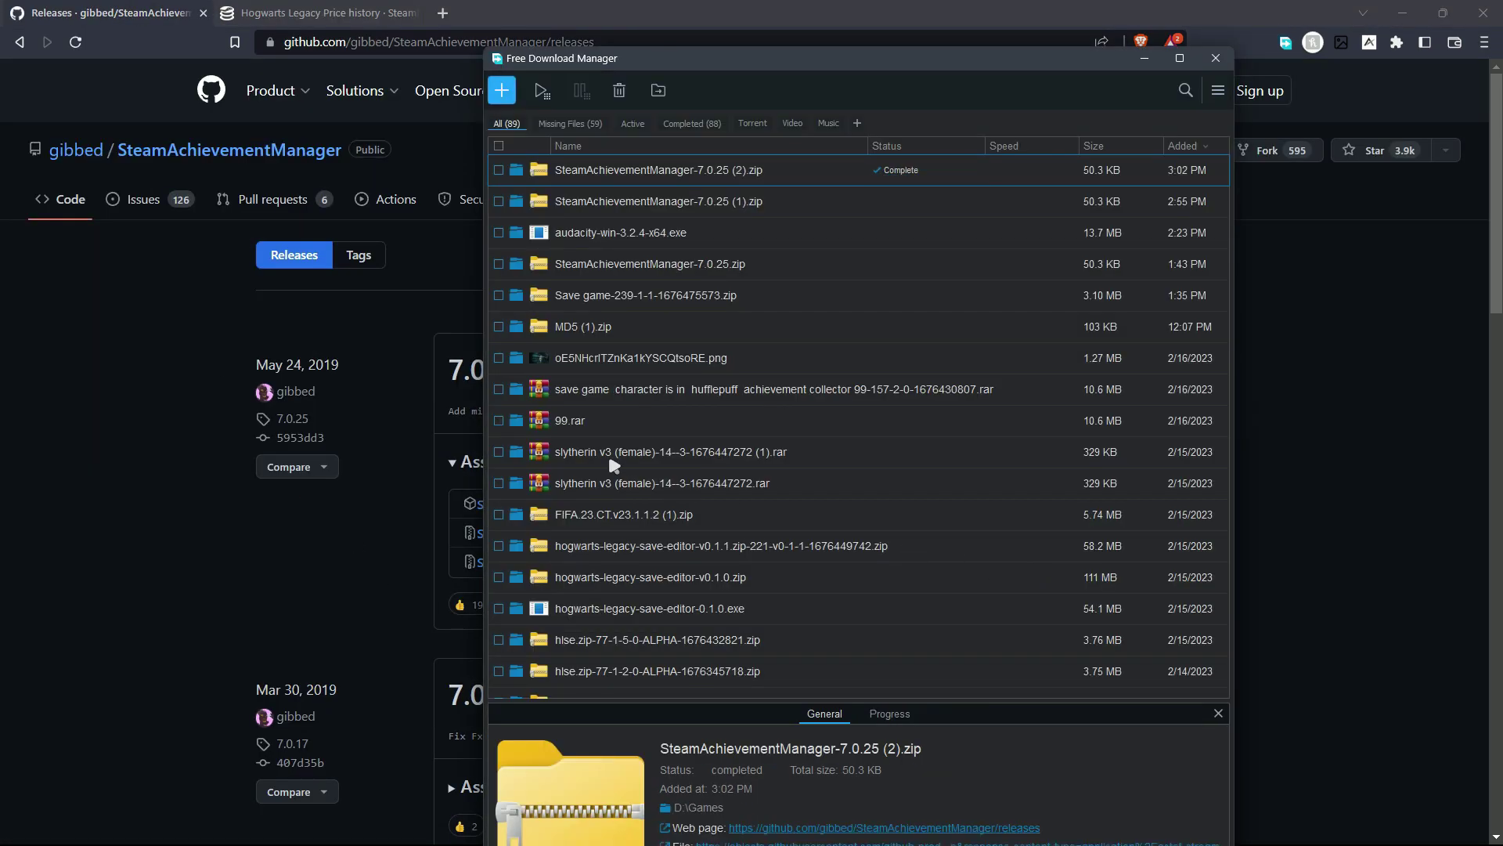
Step: Extract SteamAchievementManager-7.0.25.zip with WinRAR in D:\Games and open the extracted folder
left_click(517, 171)
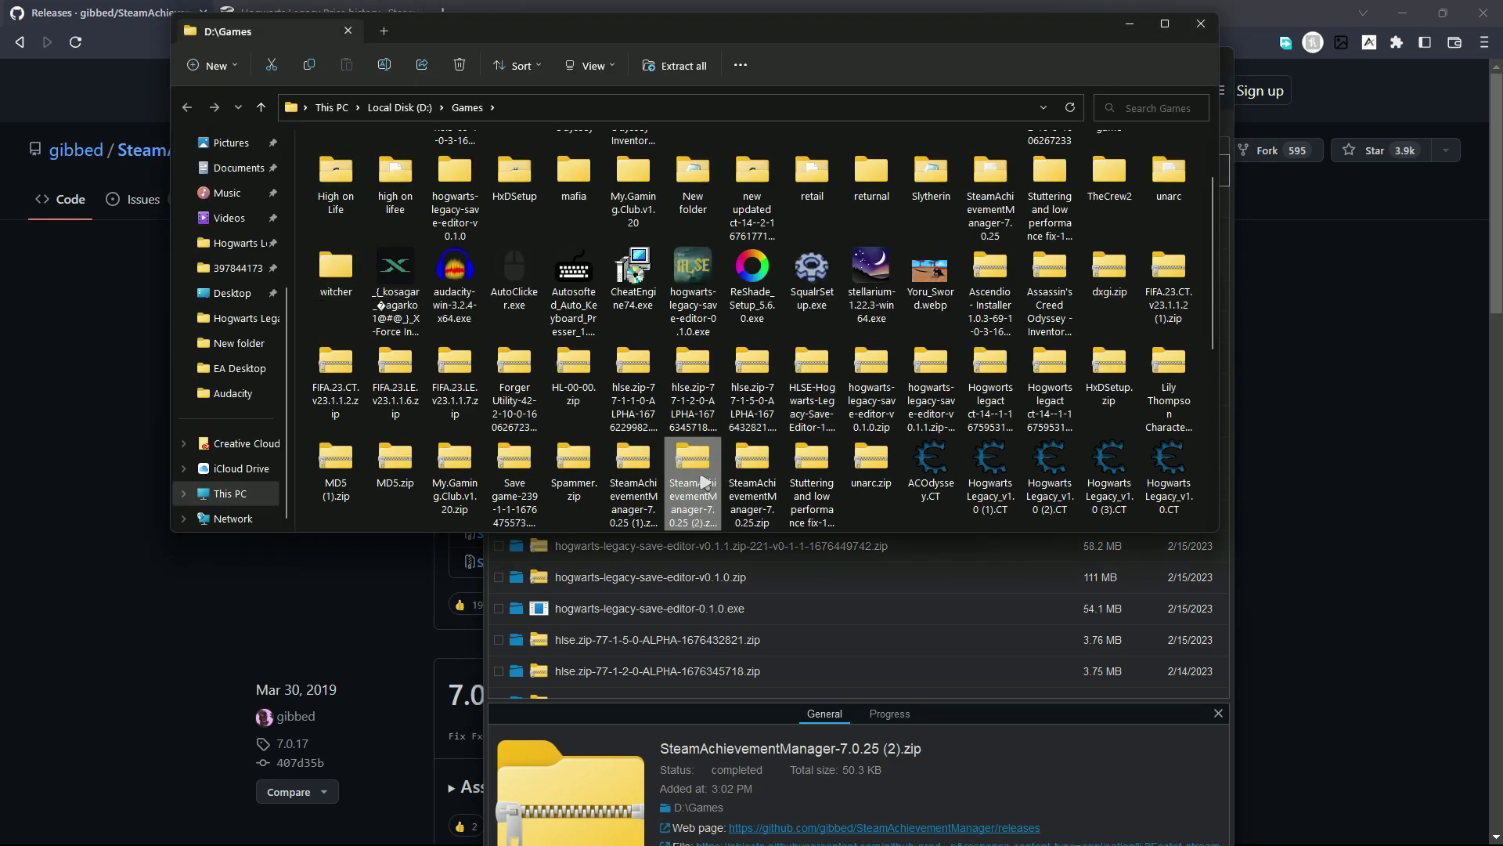
double_click(694, 477)
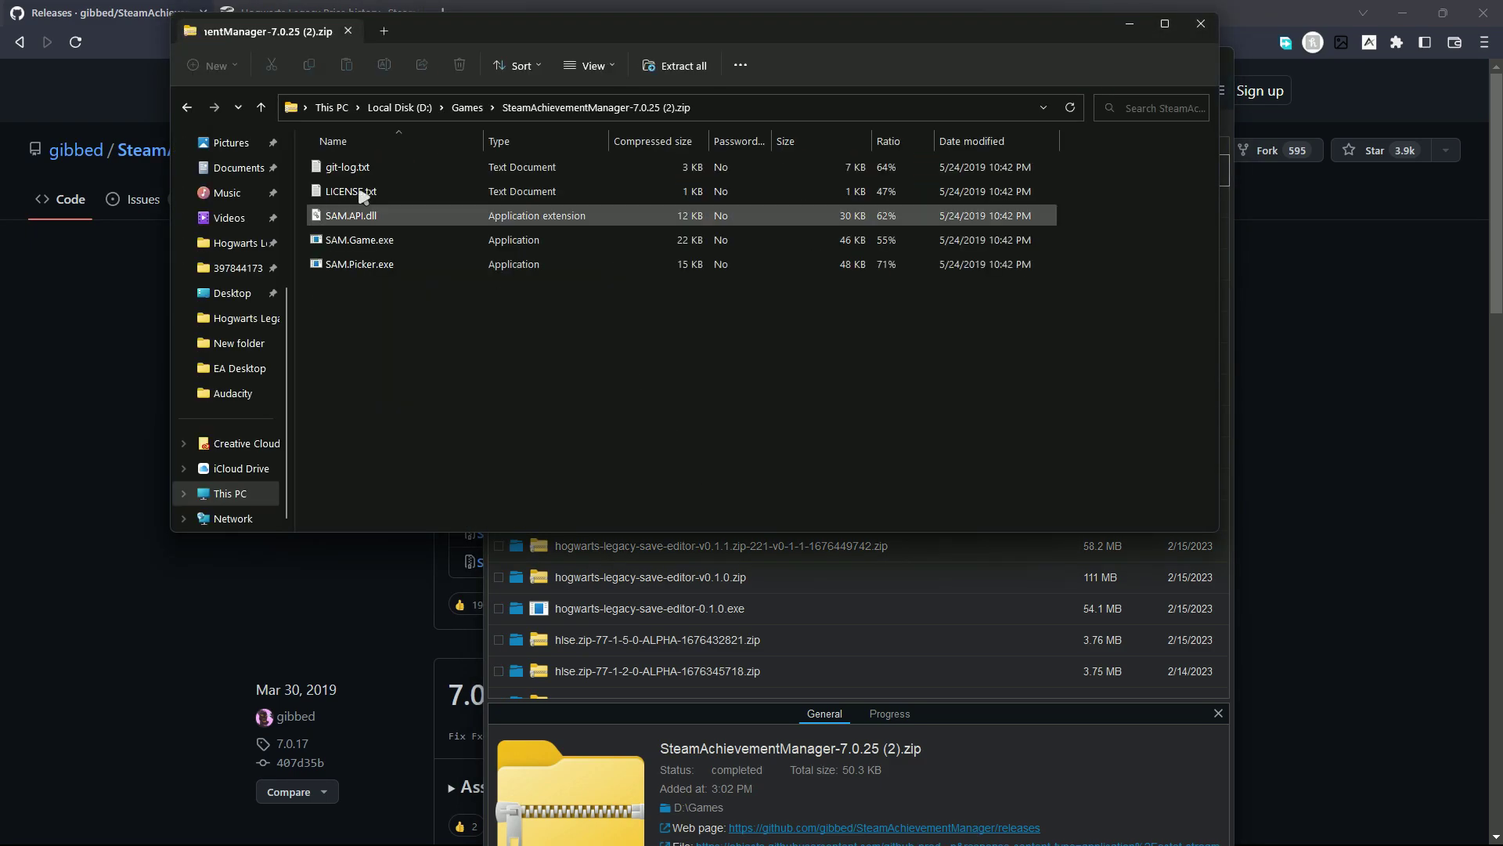
left_click(187, 106)
right_click(694, 493)
mouse_move(740, 437)
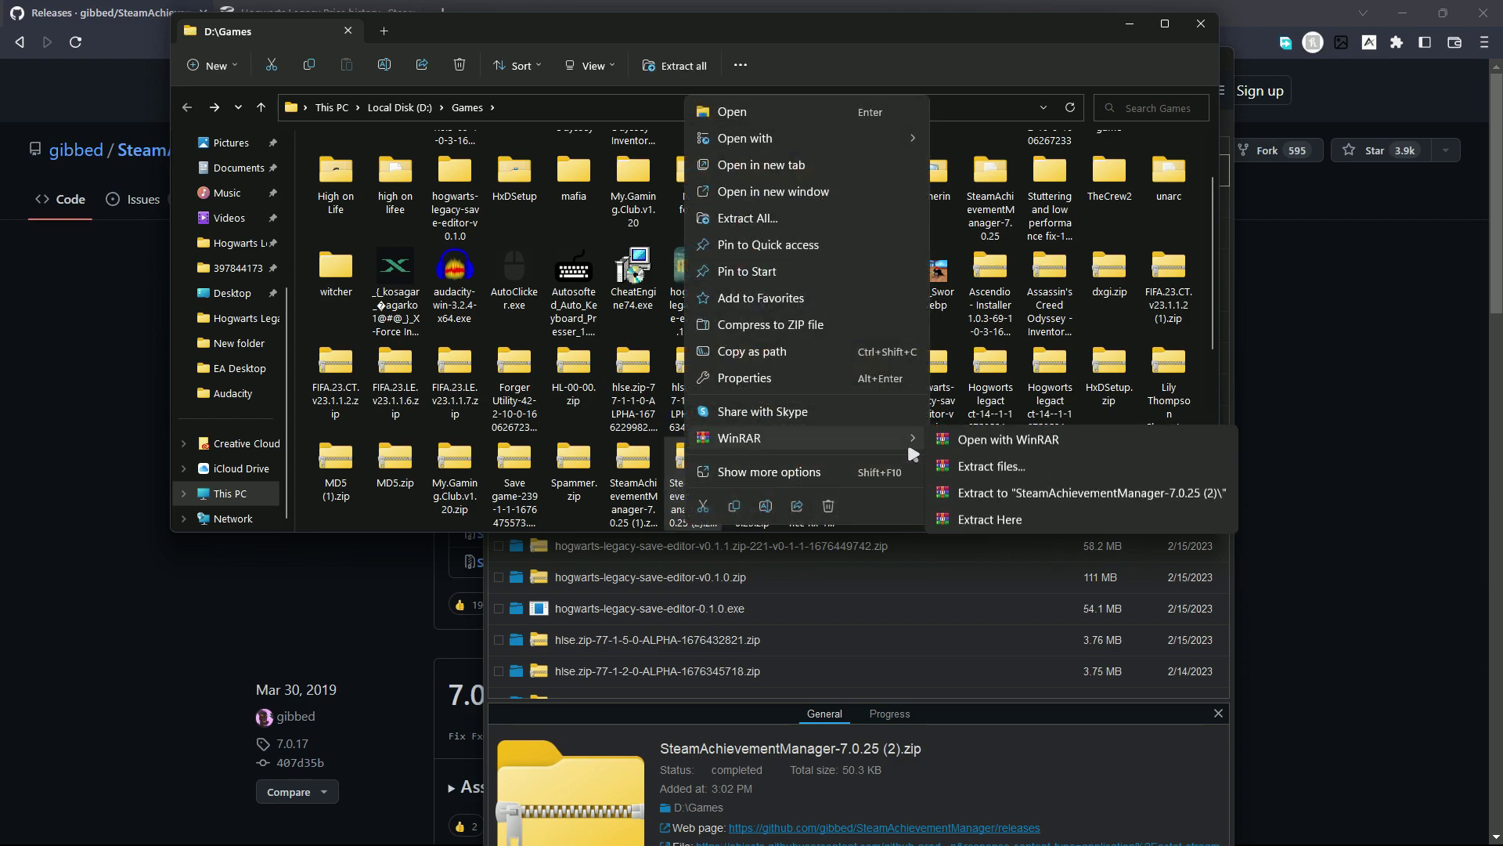
left_click(1010, 495)
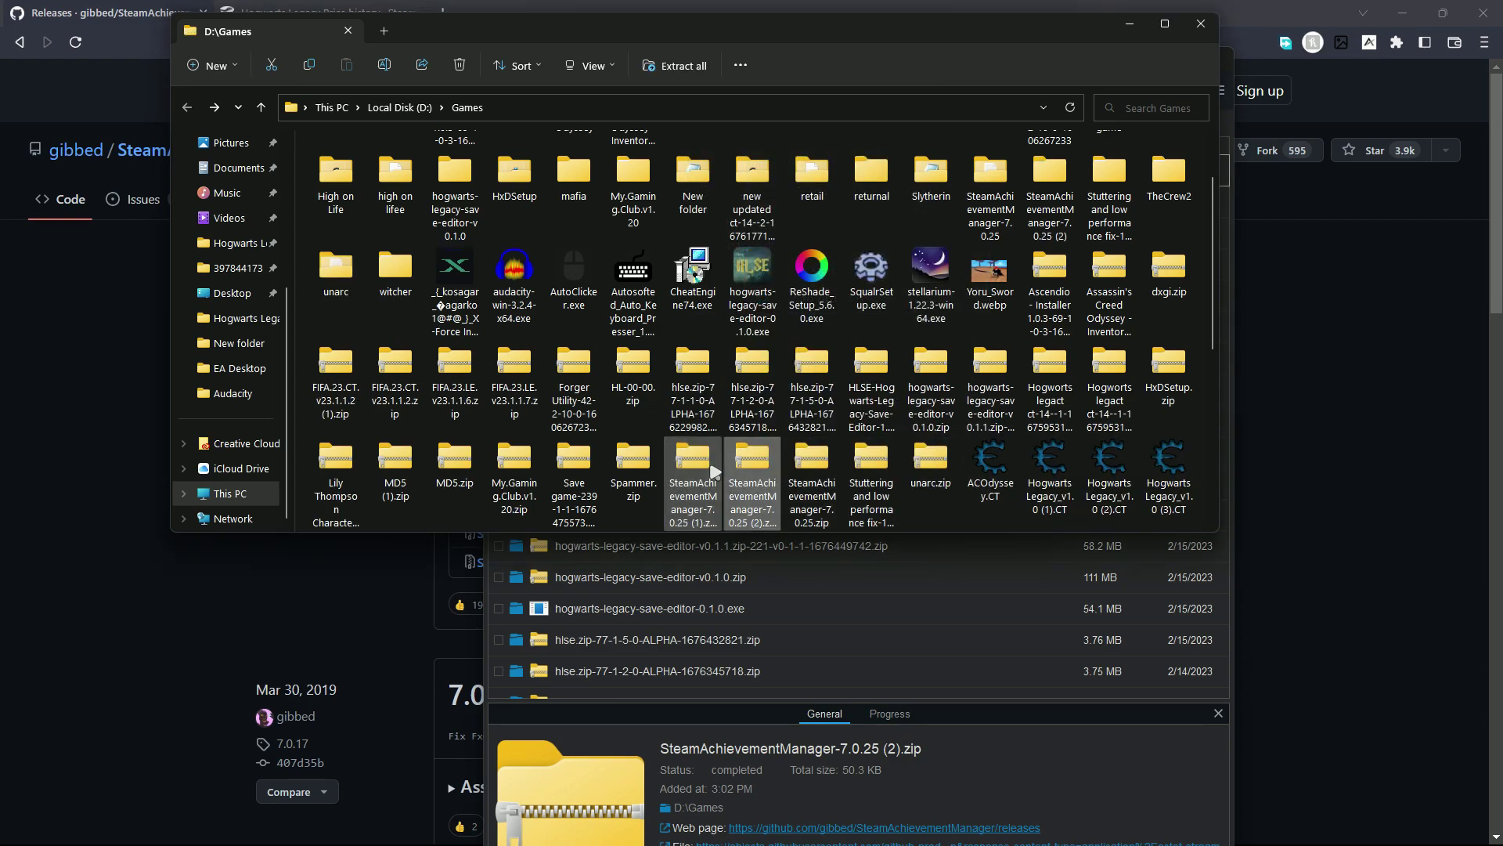
scroll(775, 470, "up", 2)
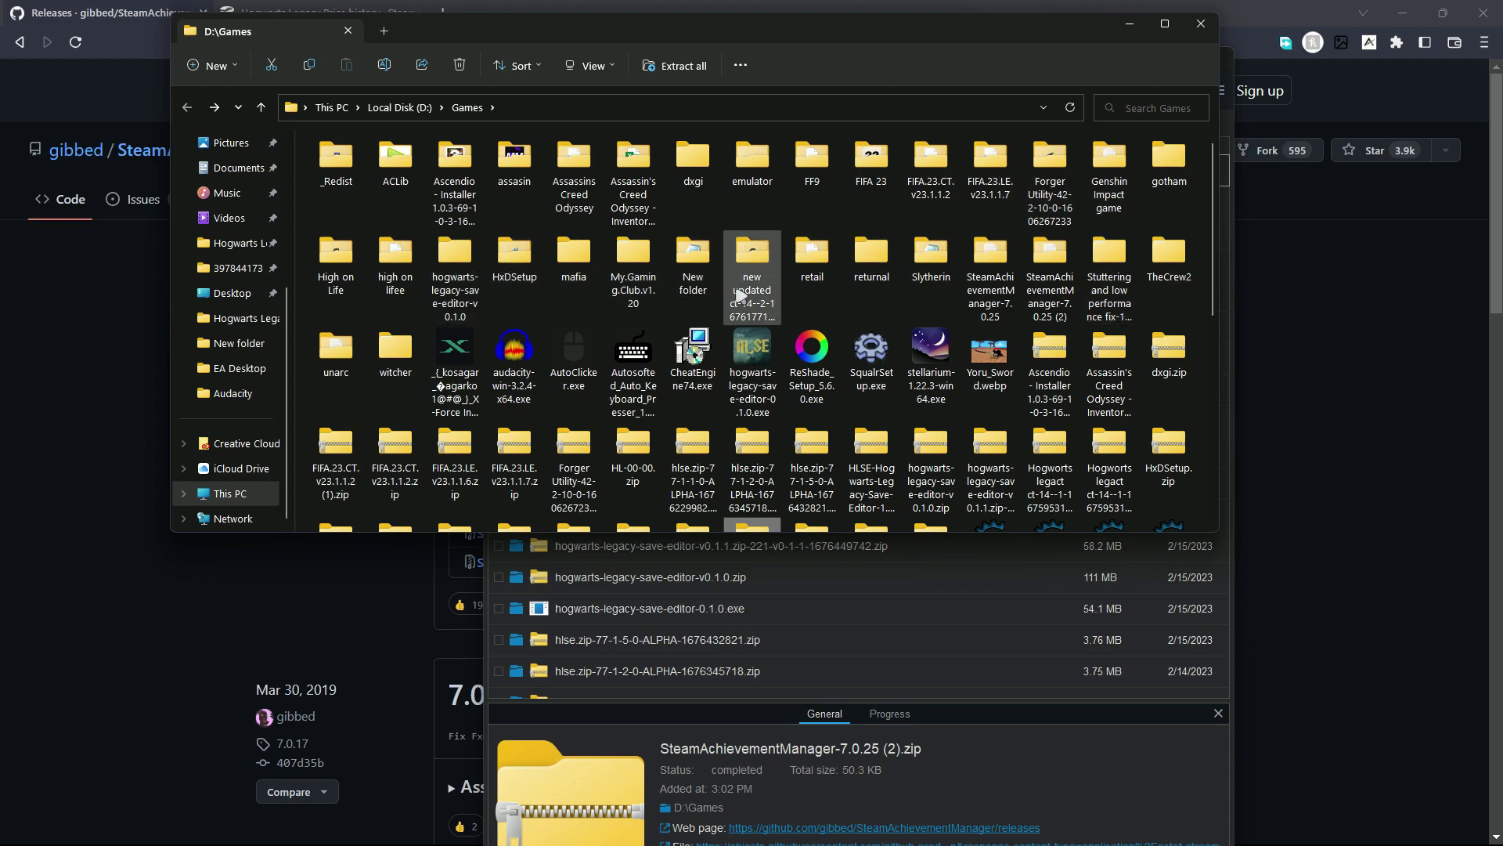
double_click(985, 268)
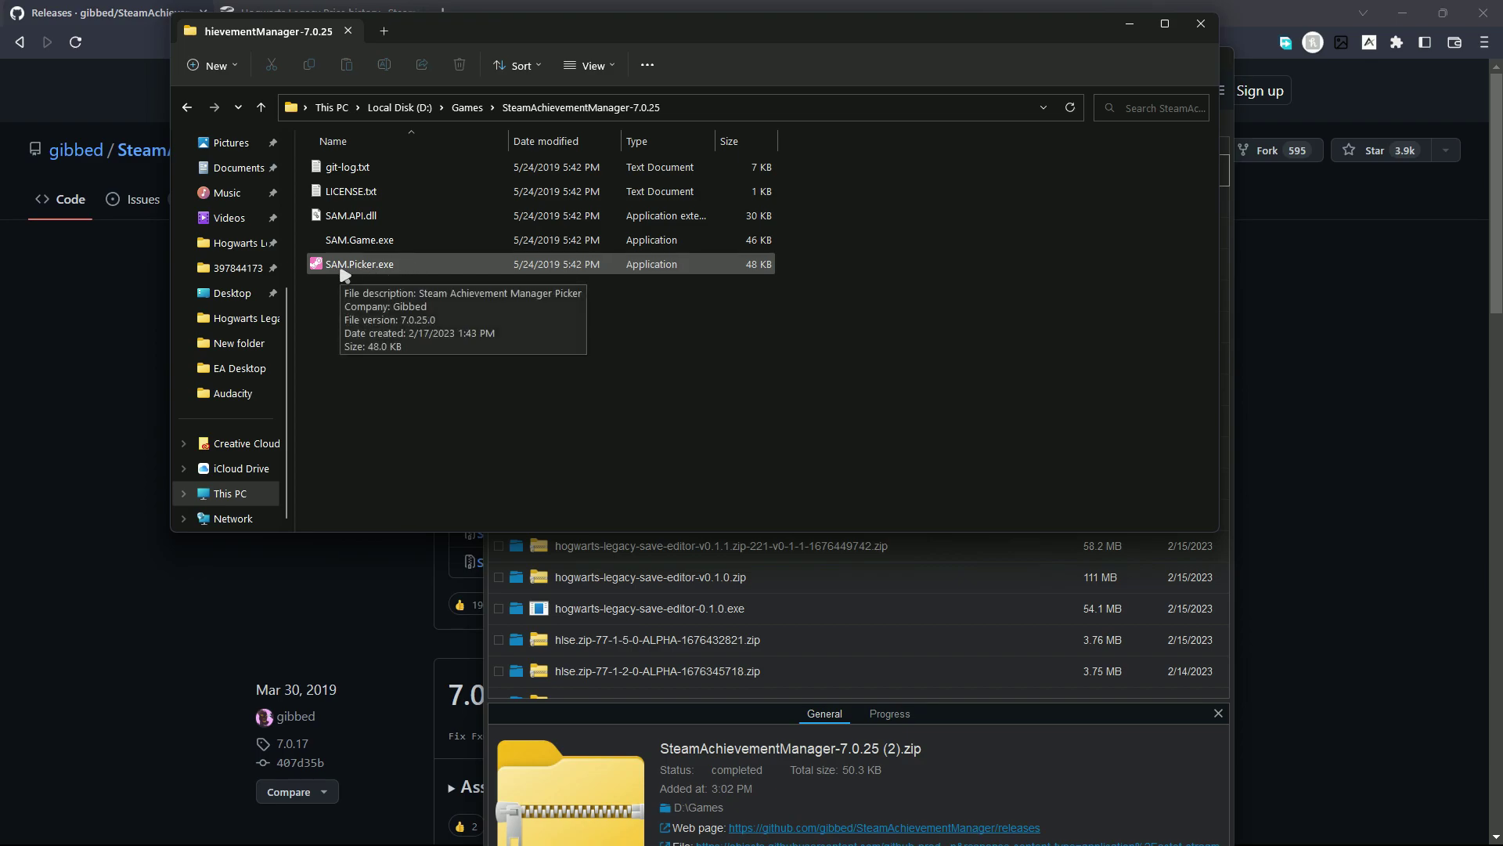
Step: Launch SAM.Picker.exe, close Explorer and the download manager, and maximize the picker
double_click(344, 273)
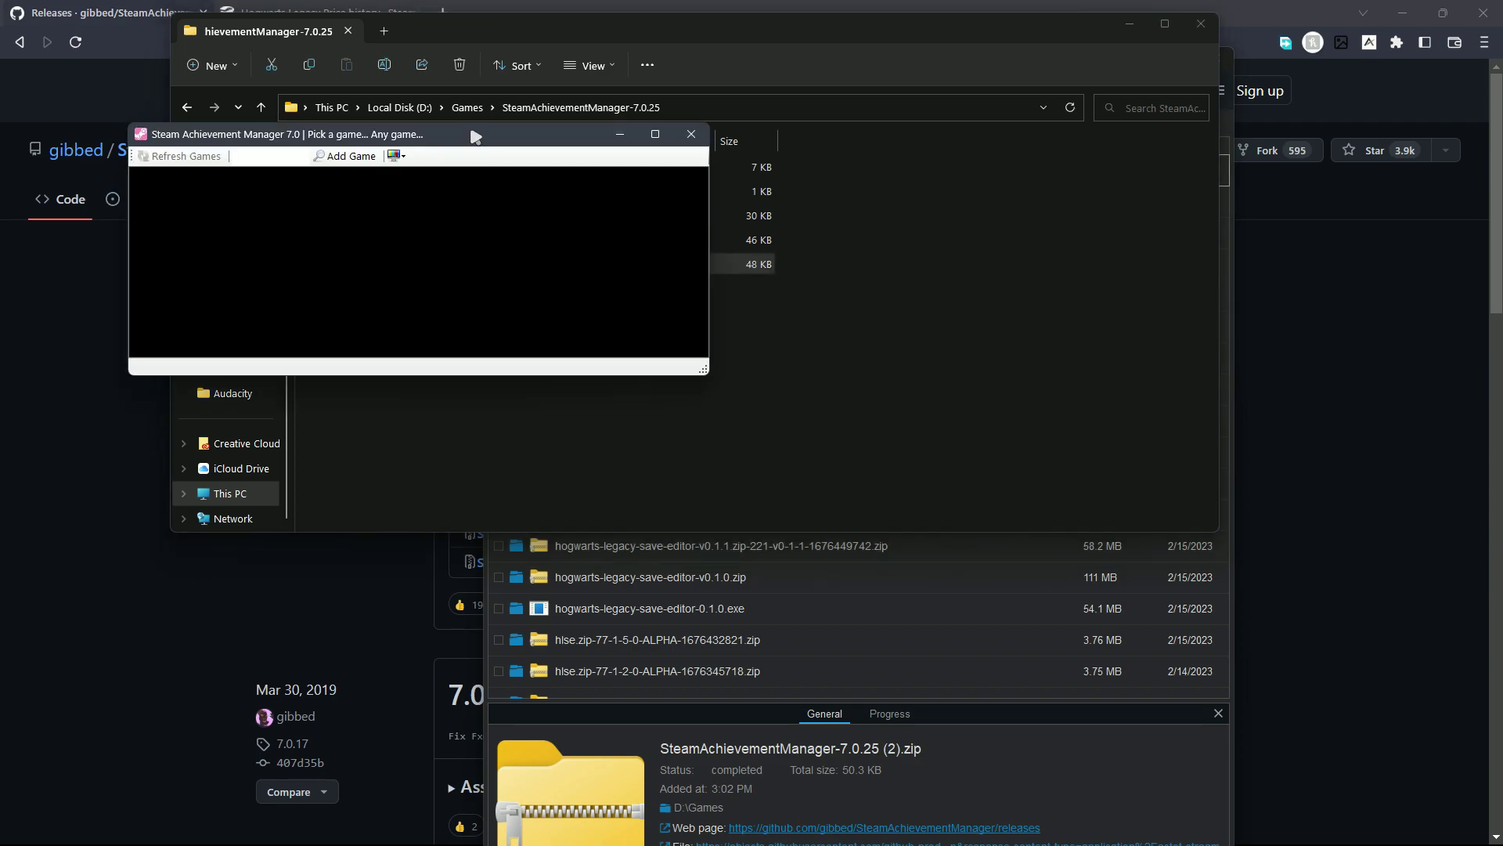
left_click(1197, 25)
left_click(1198, 49)
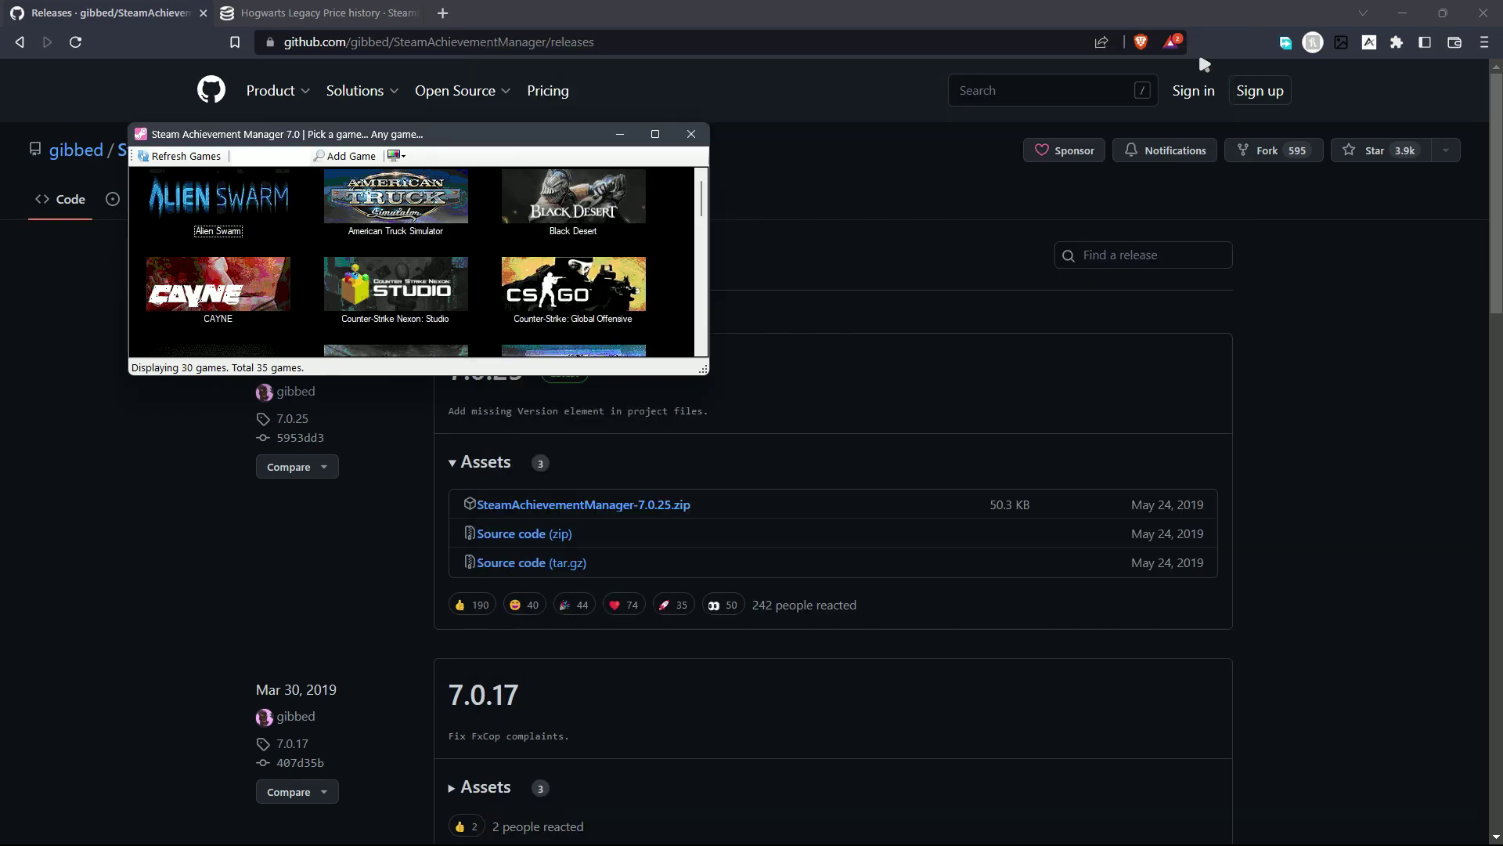
left_click(1401, 12)
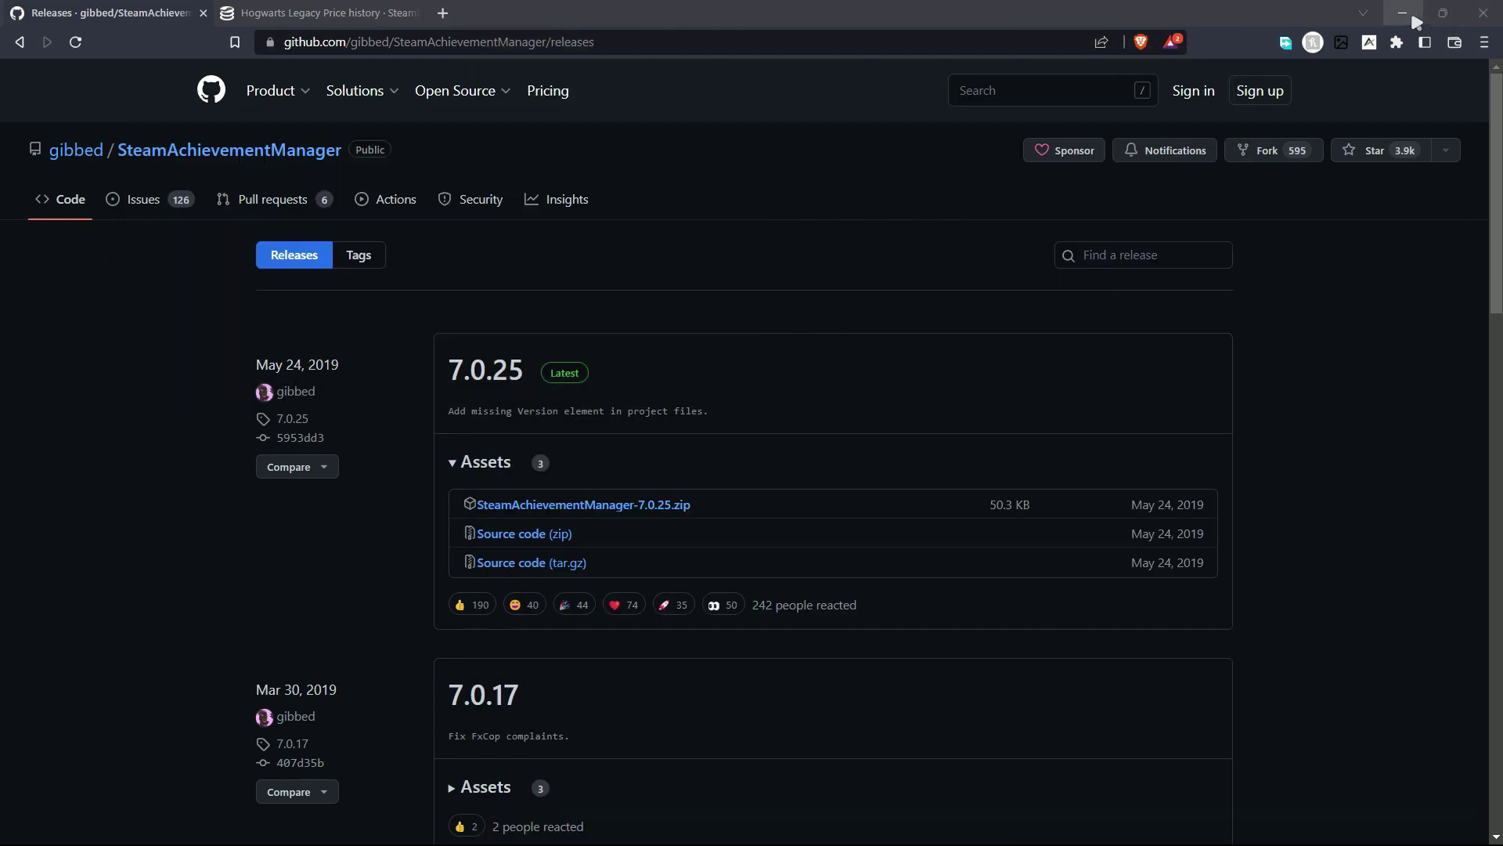
left_click_drag(443, 135, 547, 75)
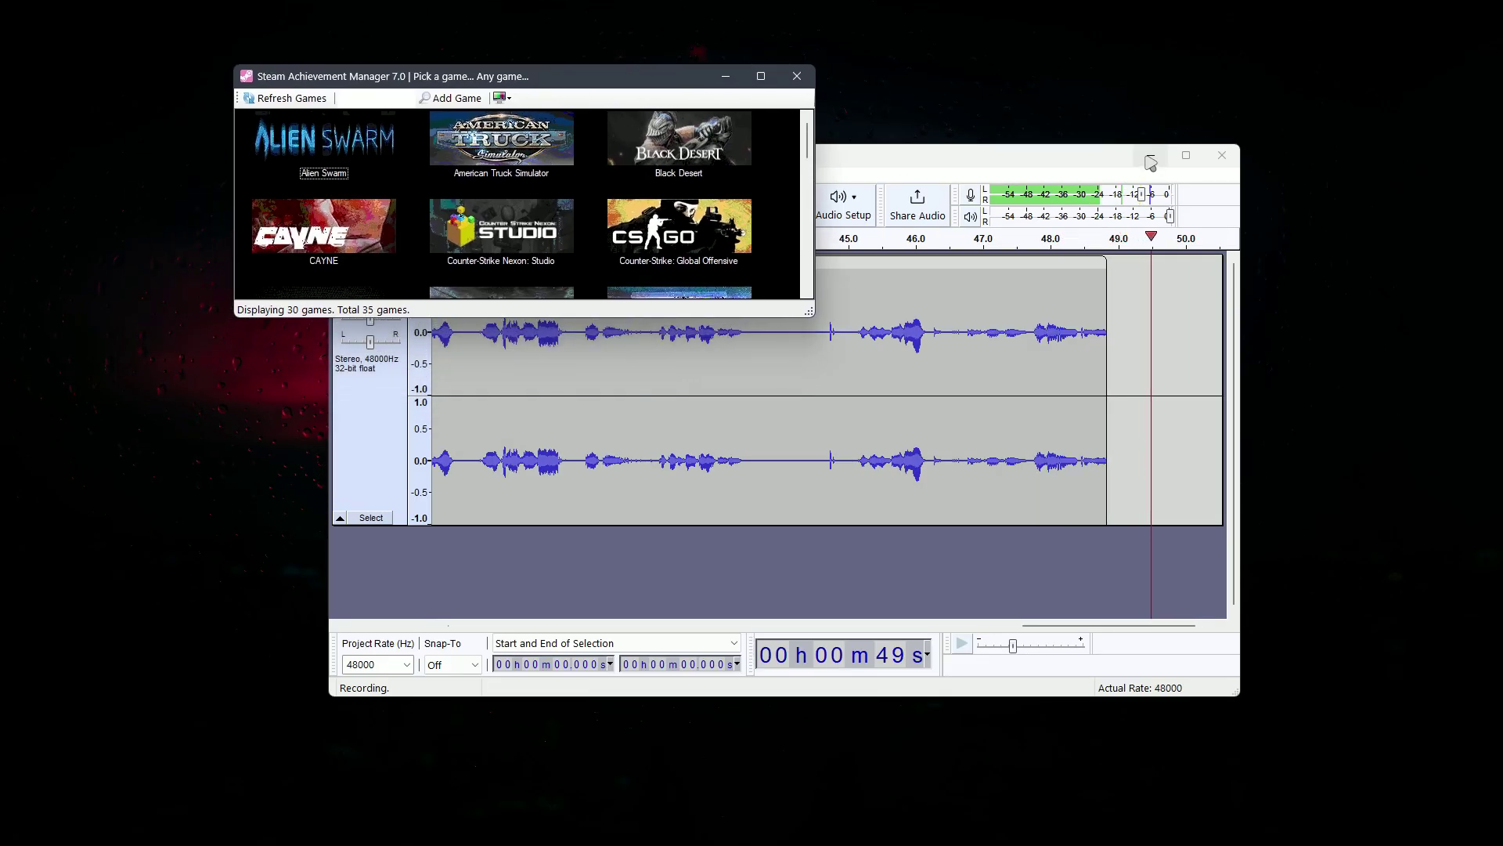
left_click(761, 75)
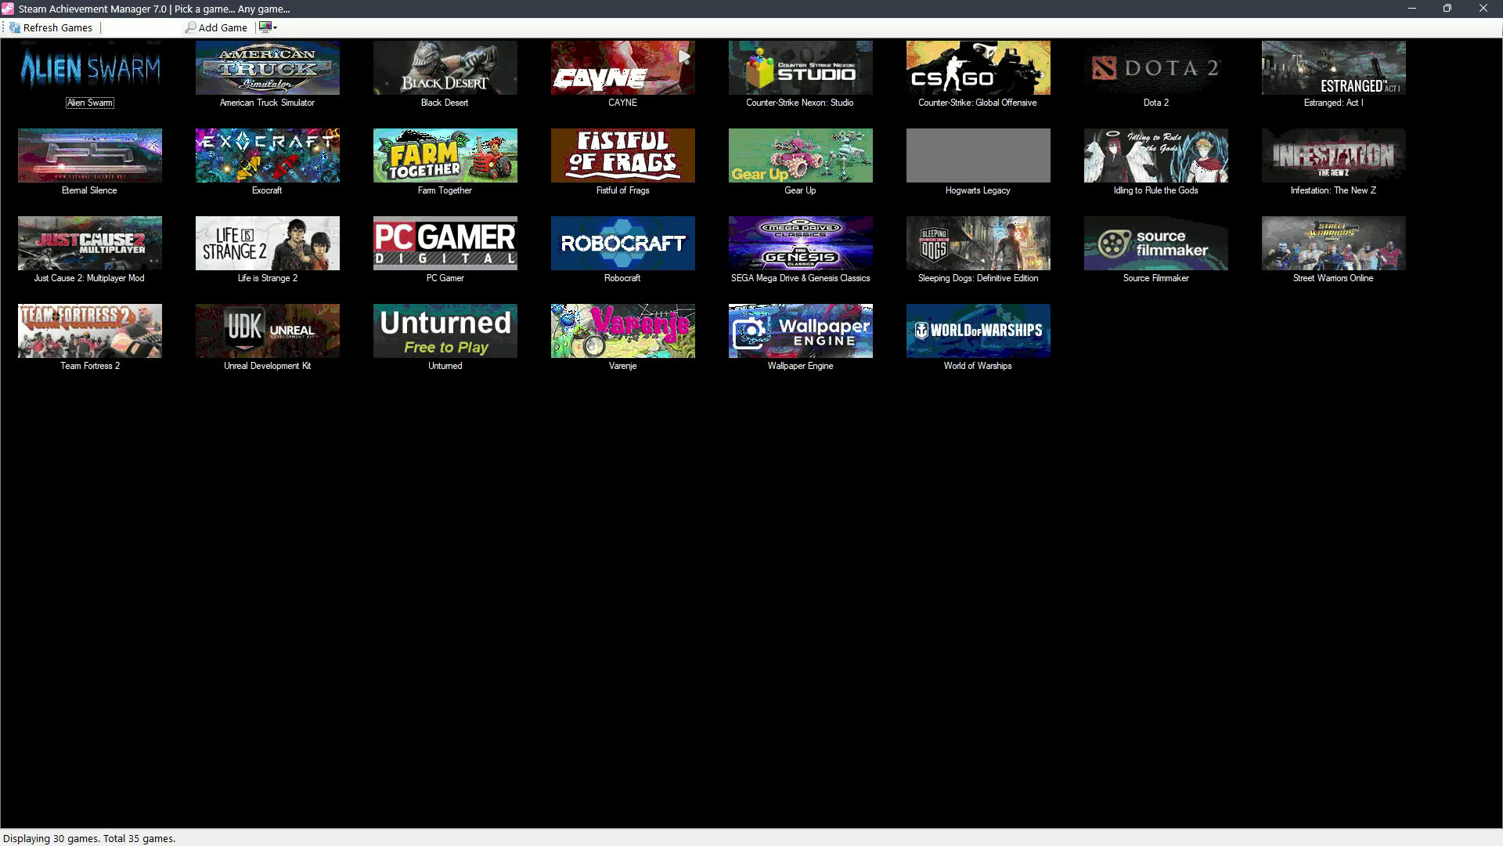
Step: Launch Steam from the Start menu and browse the Fistful of Frags library page
left_click(24, 825)
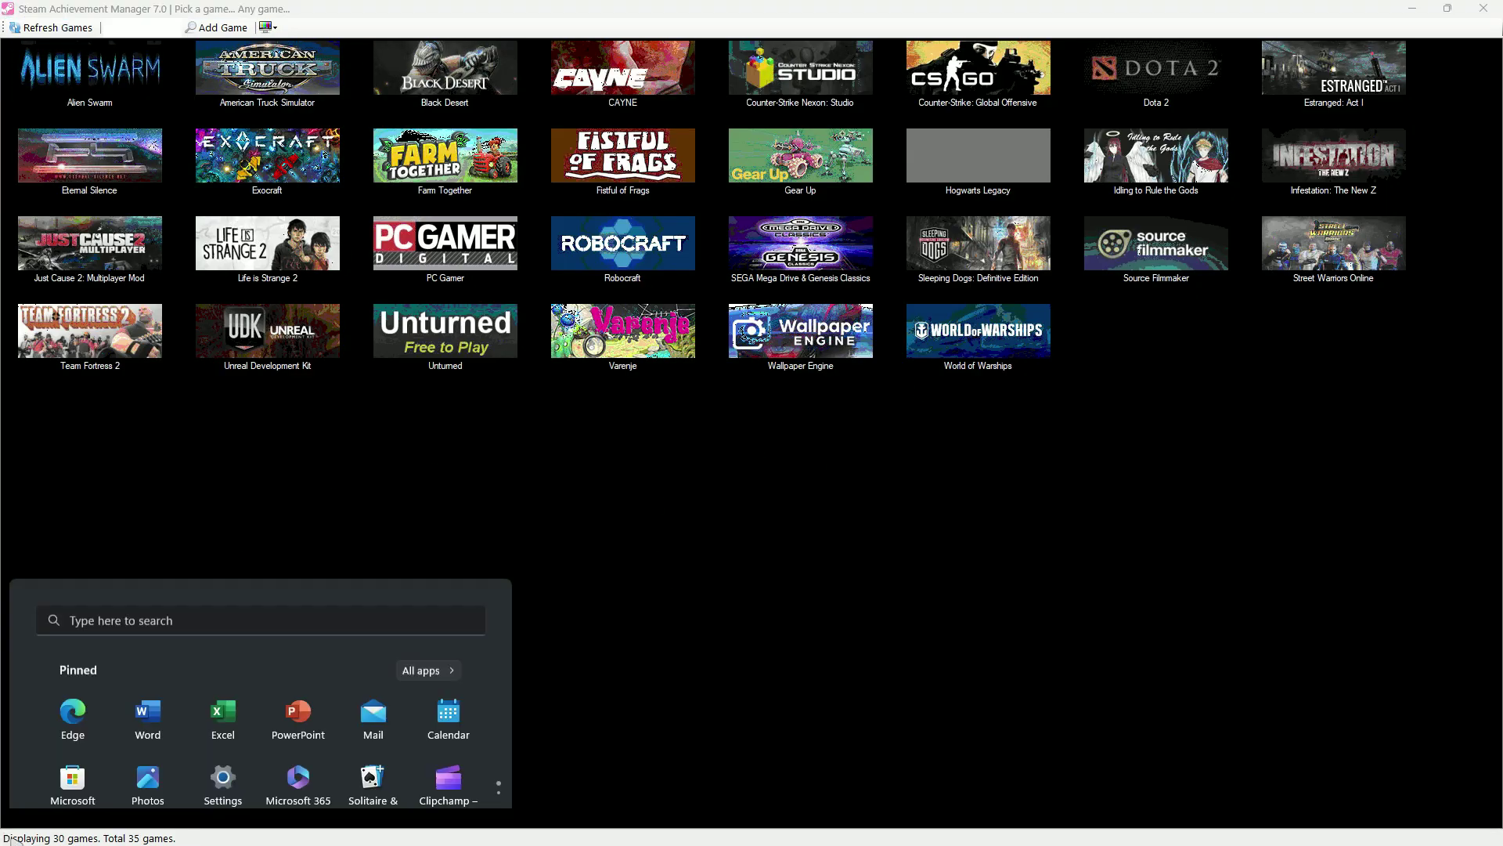
type("steam")
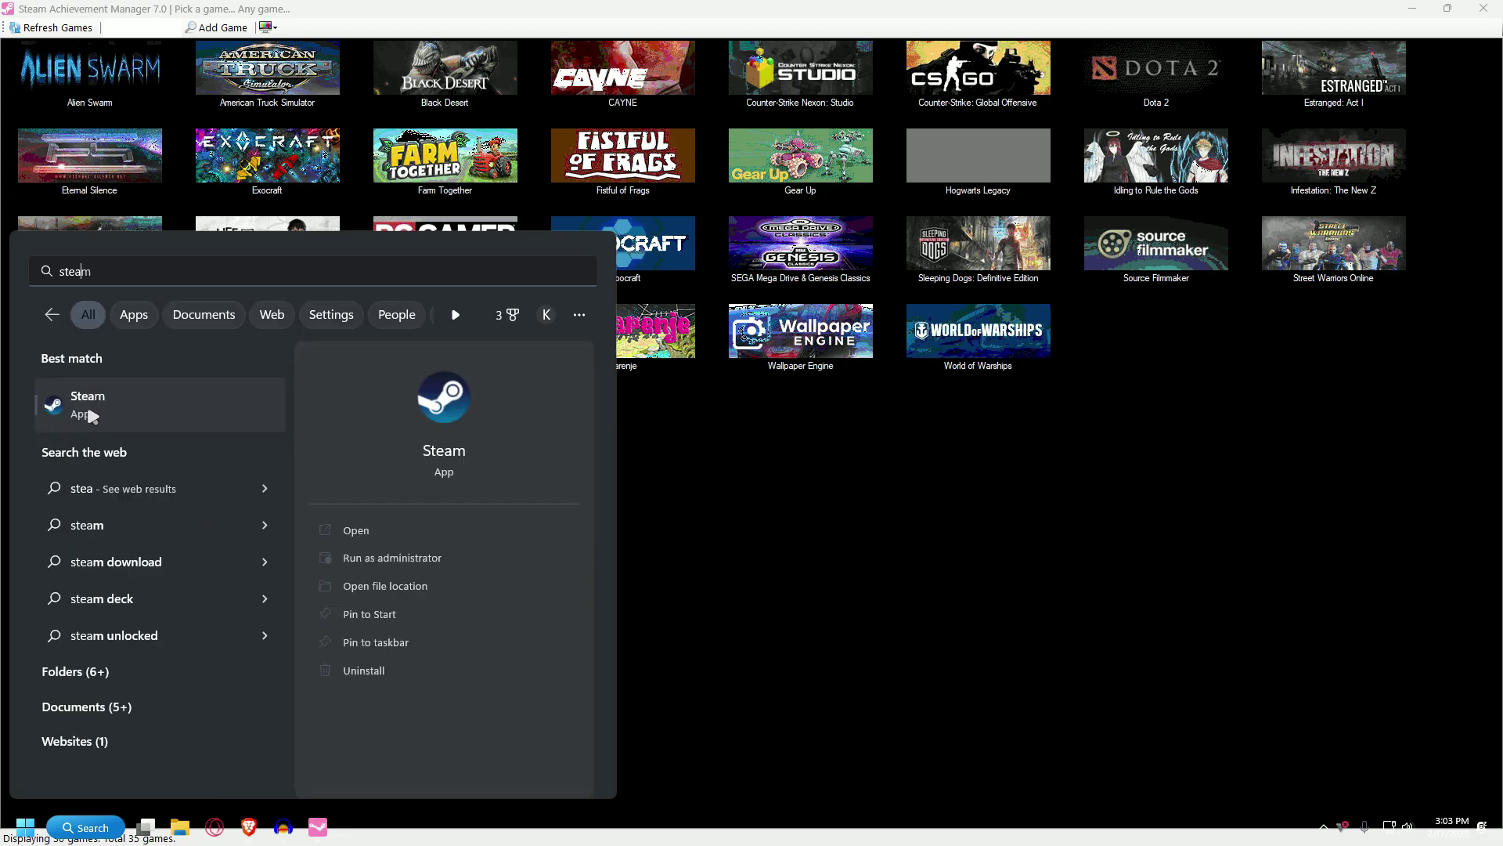
key("Return")
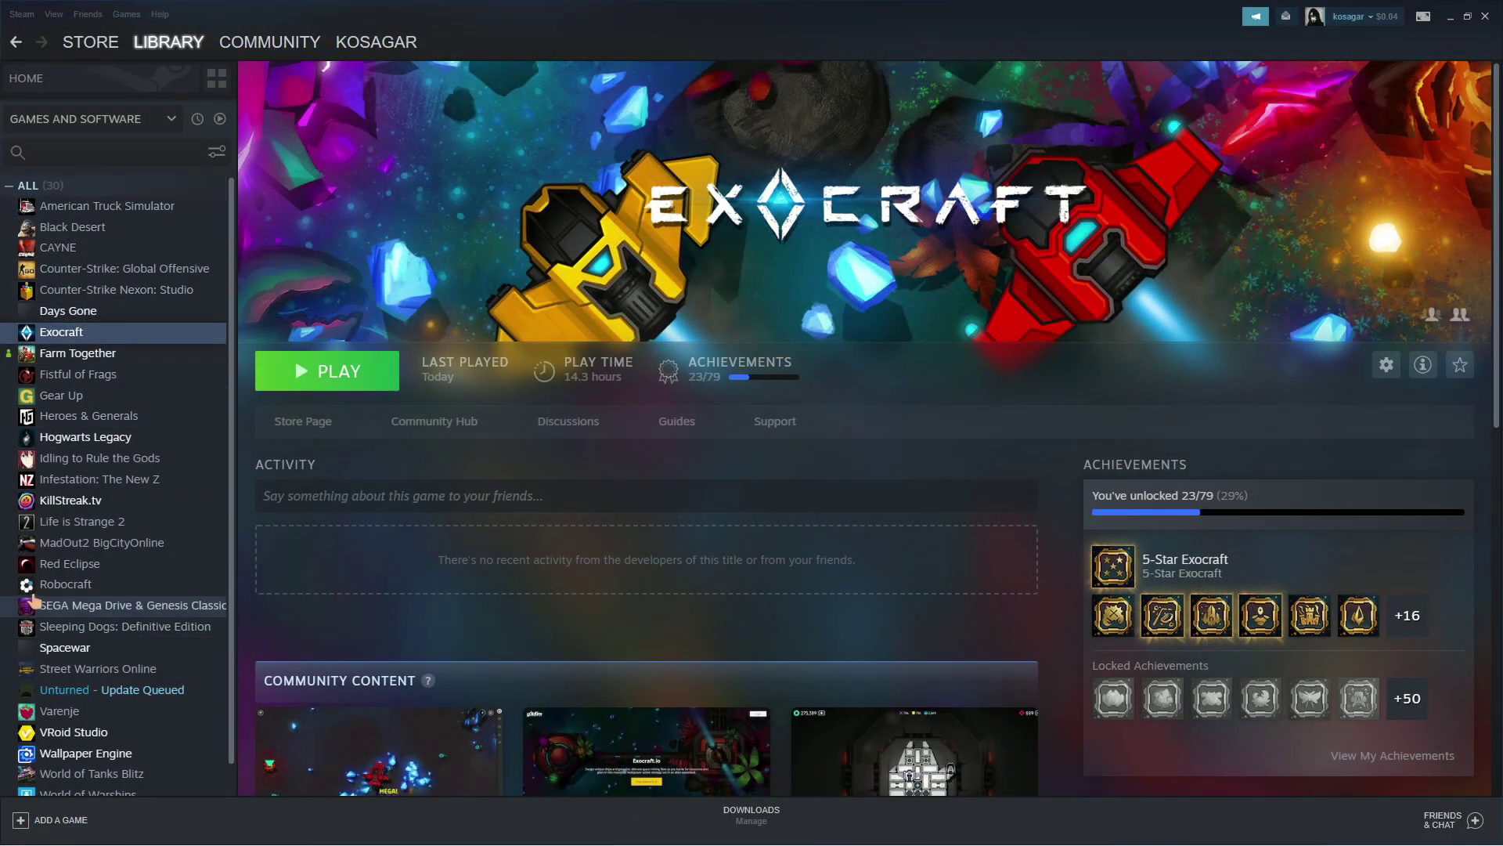
scroll(36, 693, "down", 1)
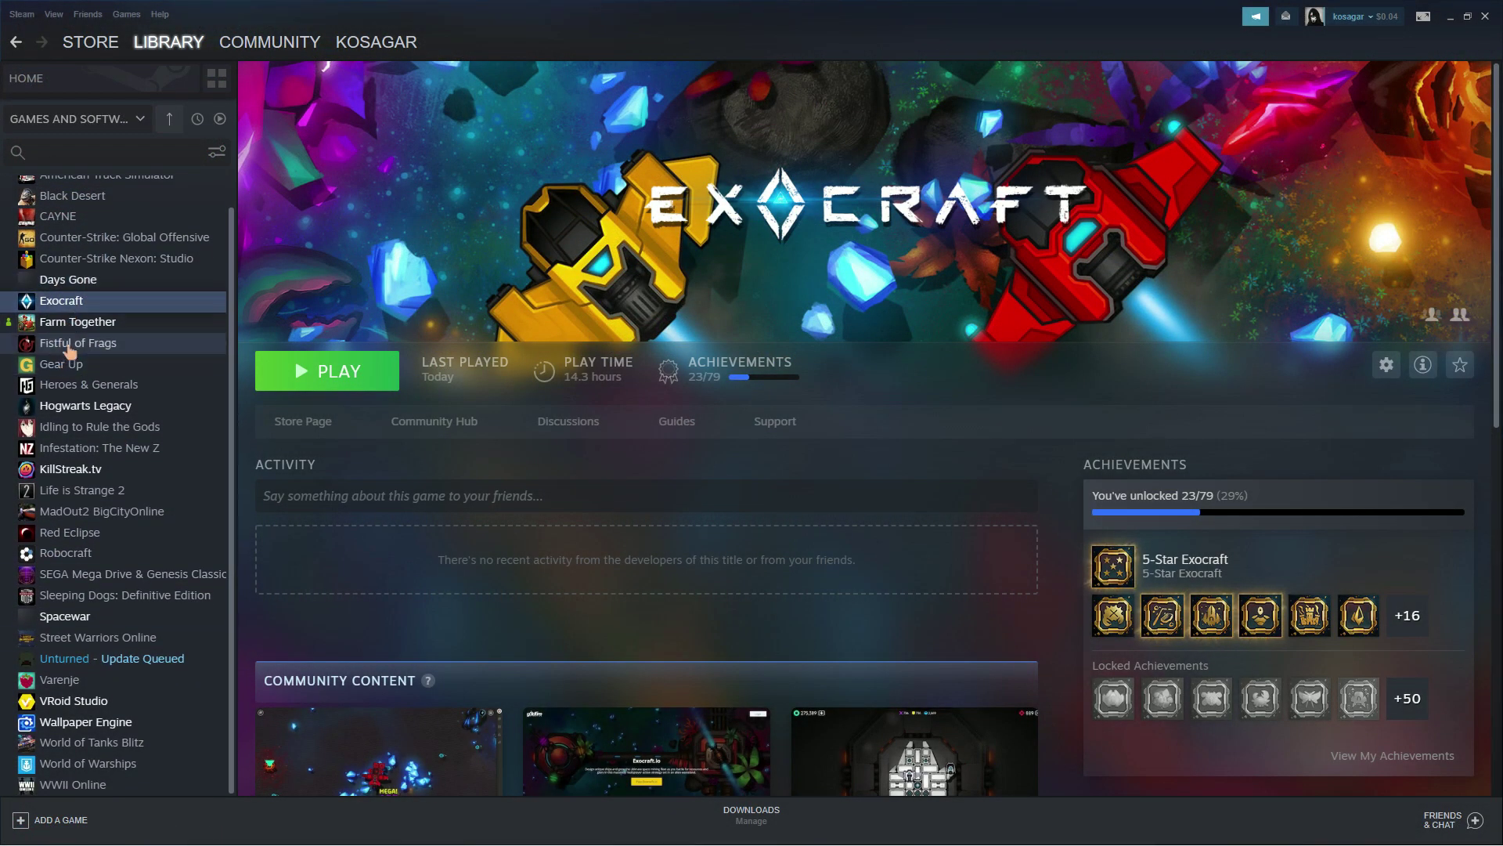
left_click(79, 342)
key("alt+Left")
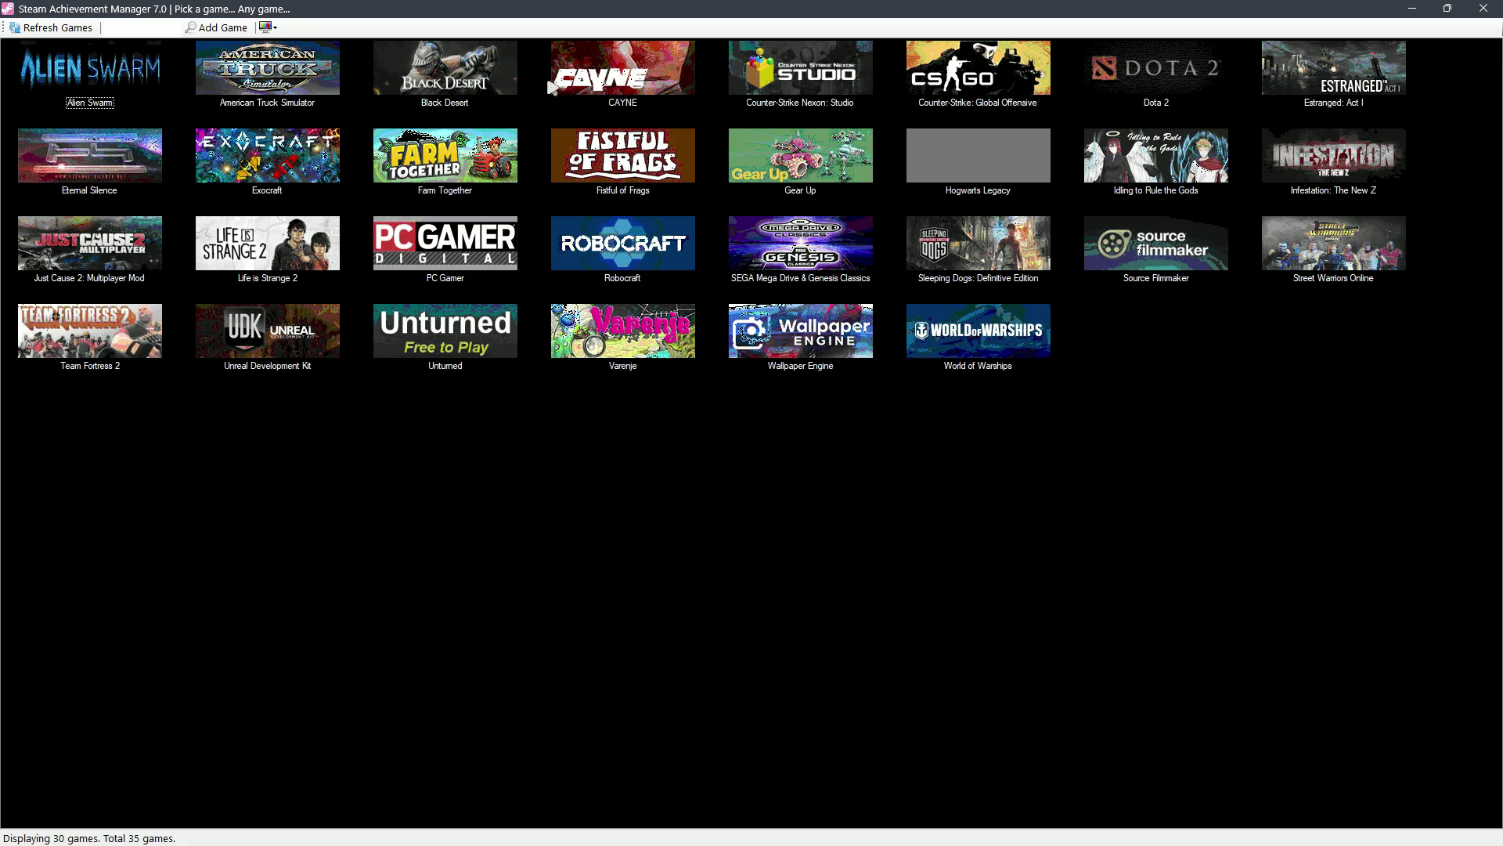
Step: Restore the game picker to a window and bring the browser to the front
key("super+Down")
key("super")
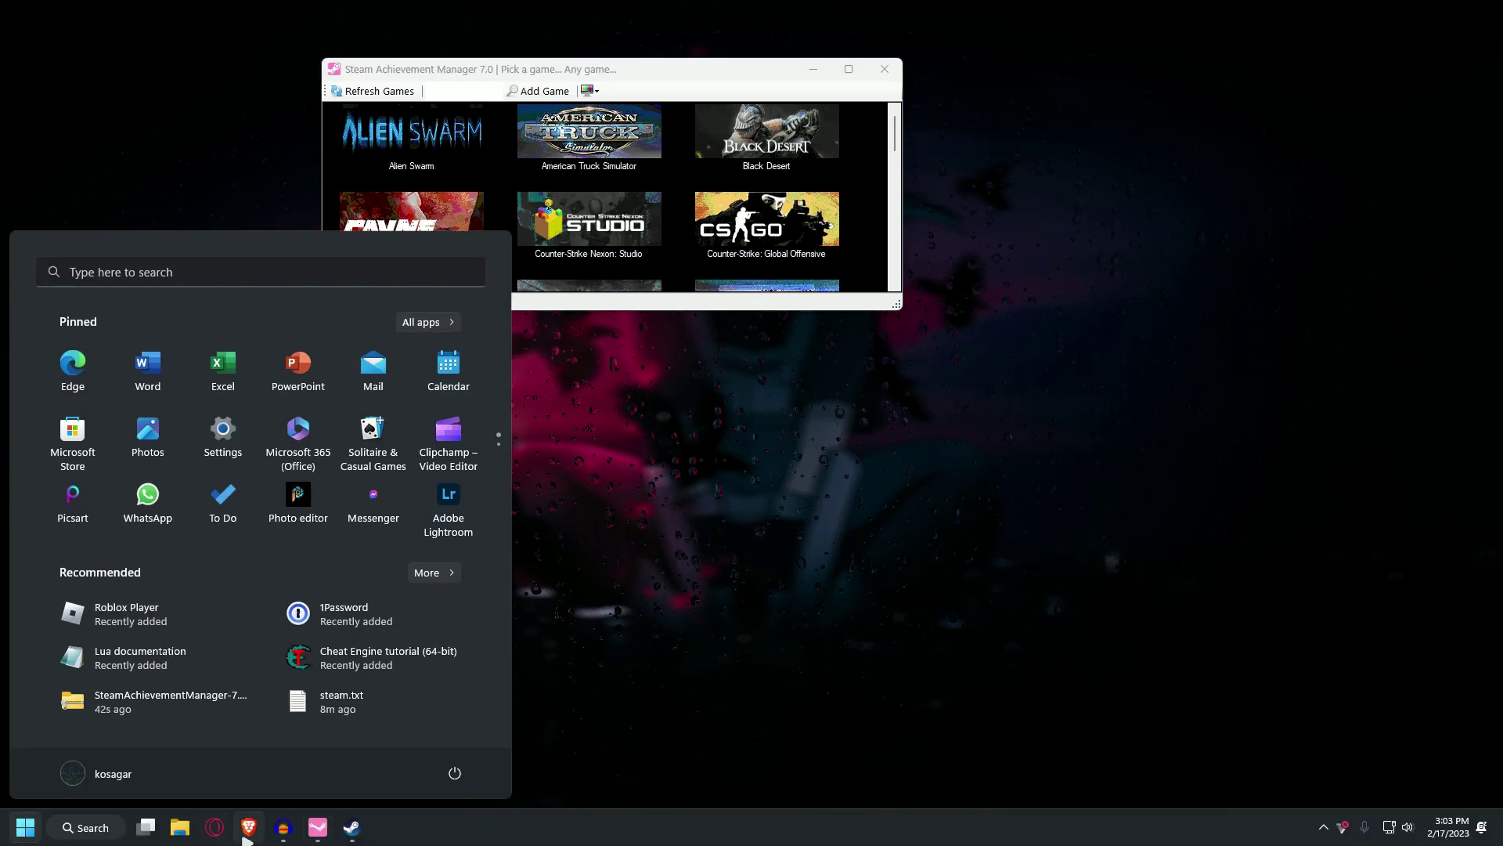
left_click(247, 827)
Step: Search SteamDB for Hogwarts Legacy and open its app page
left_click(352, 13)
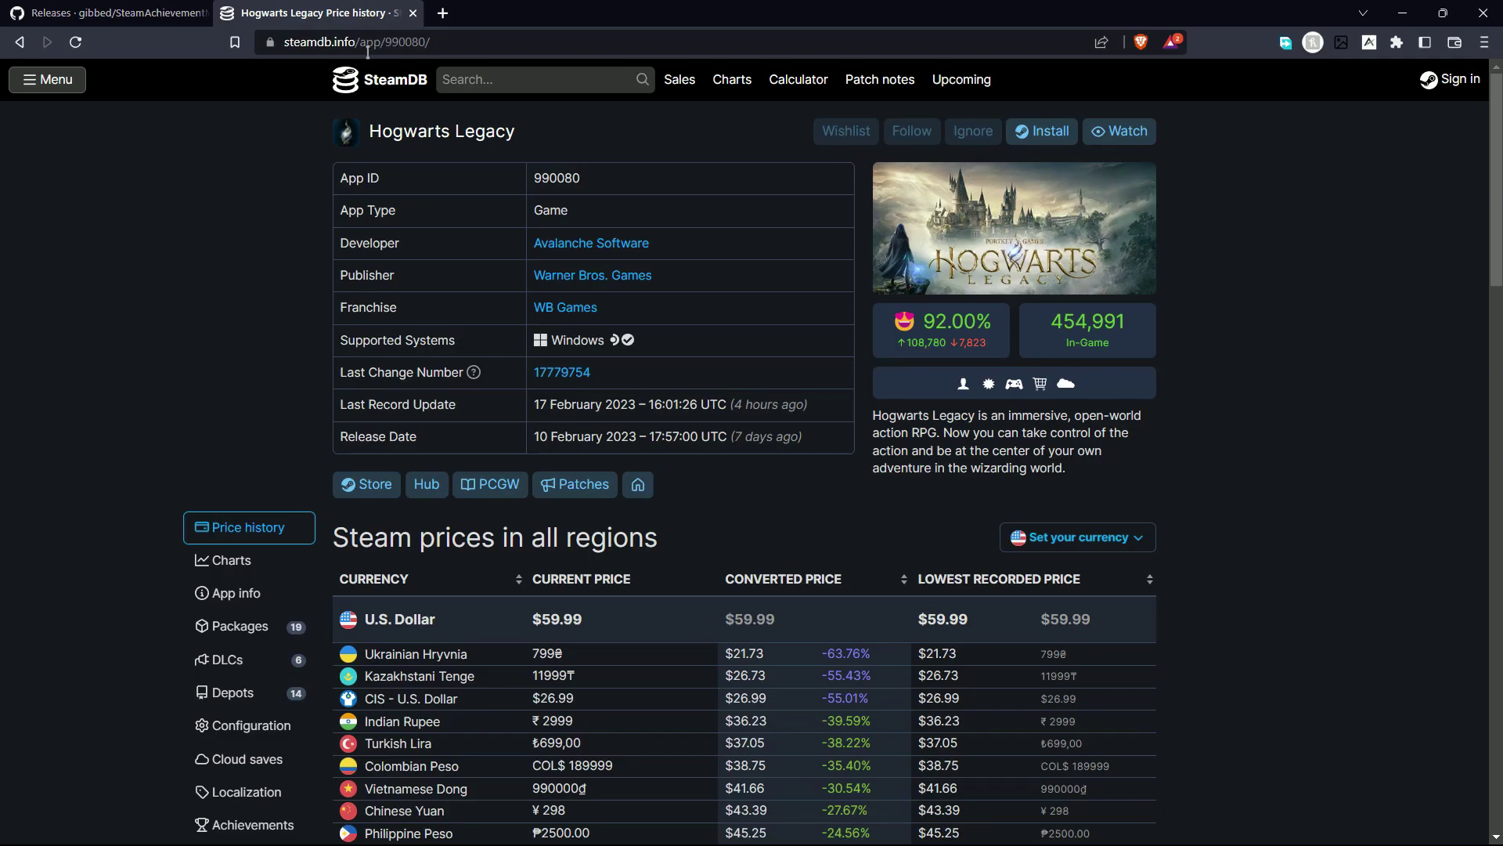
left_click(398, 78)
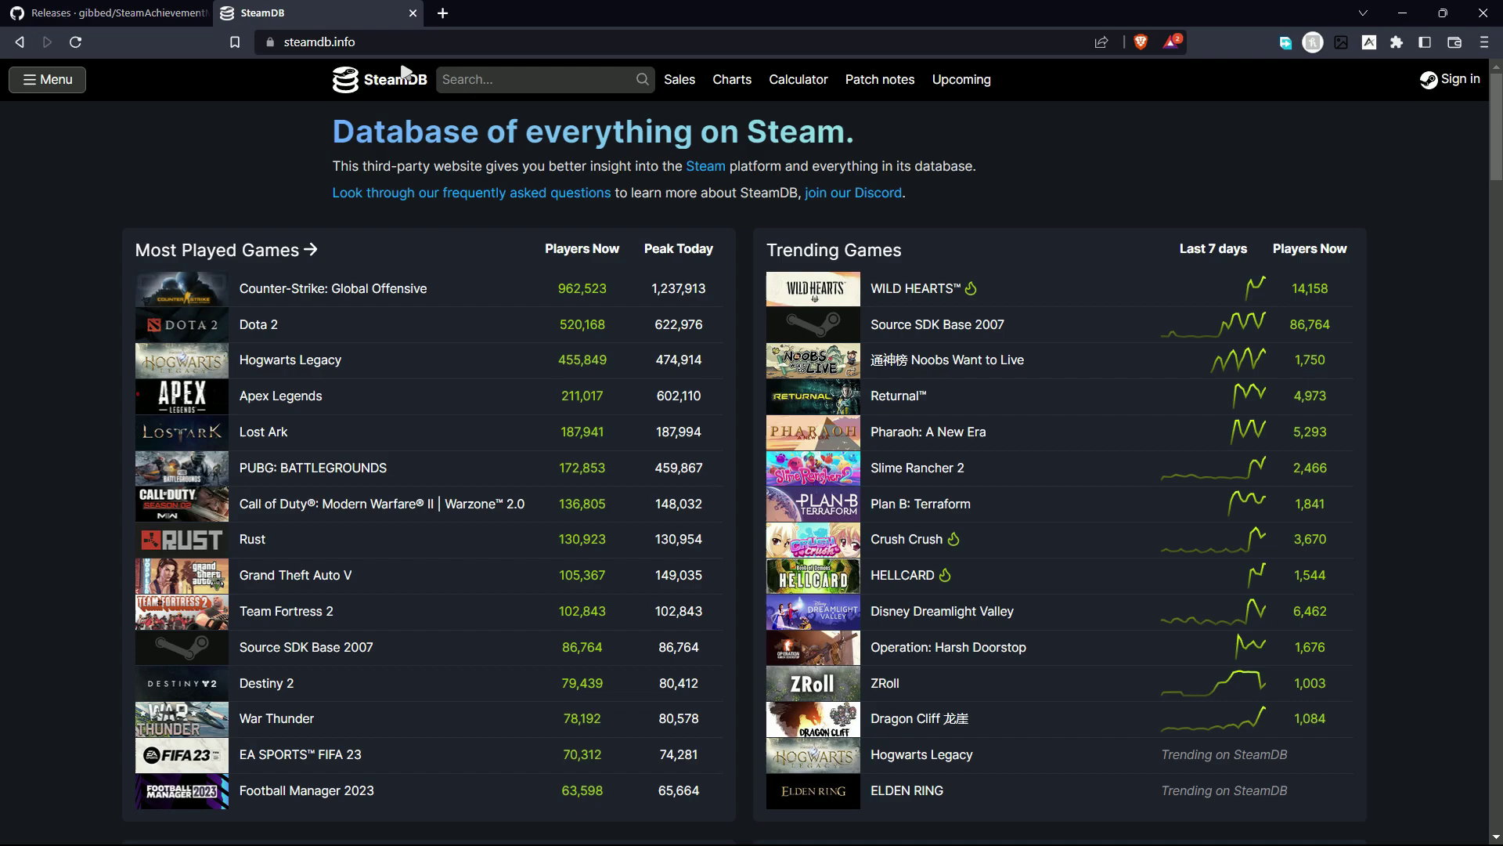
left_click(489, 80)
type("ho")
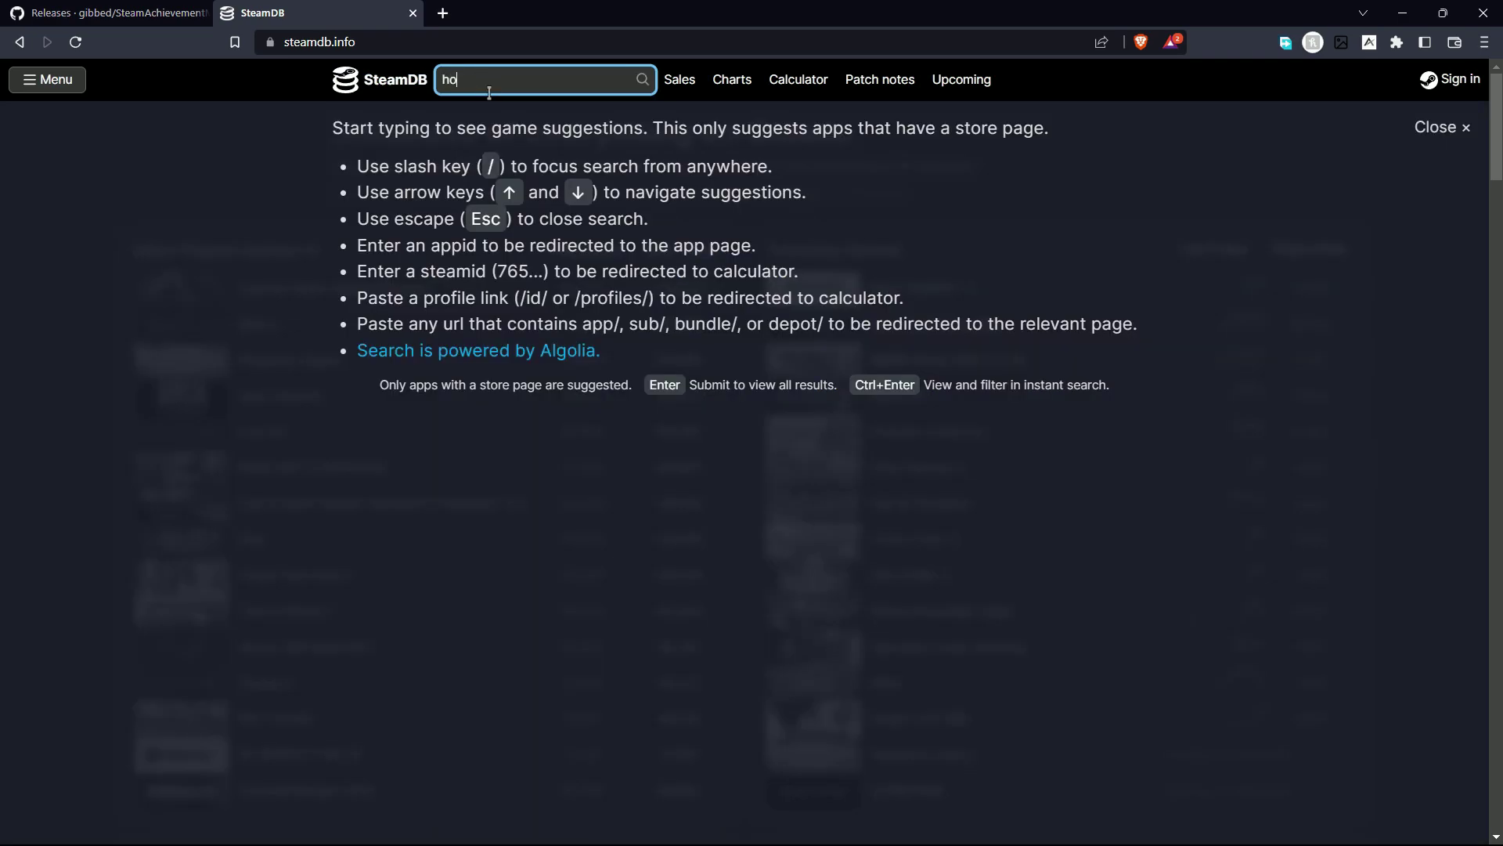
type("gwa")
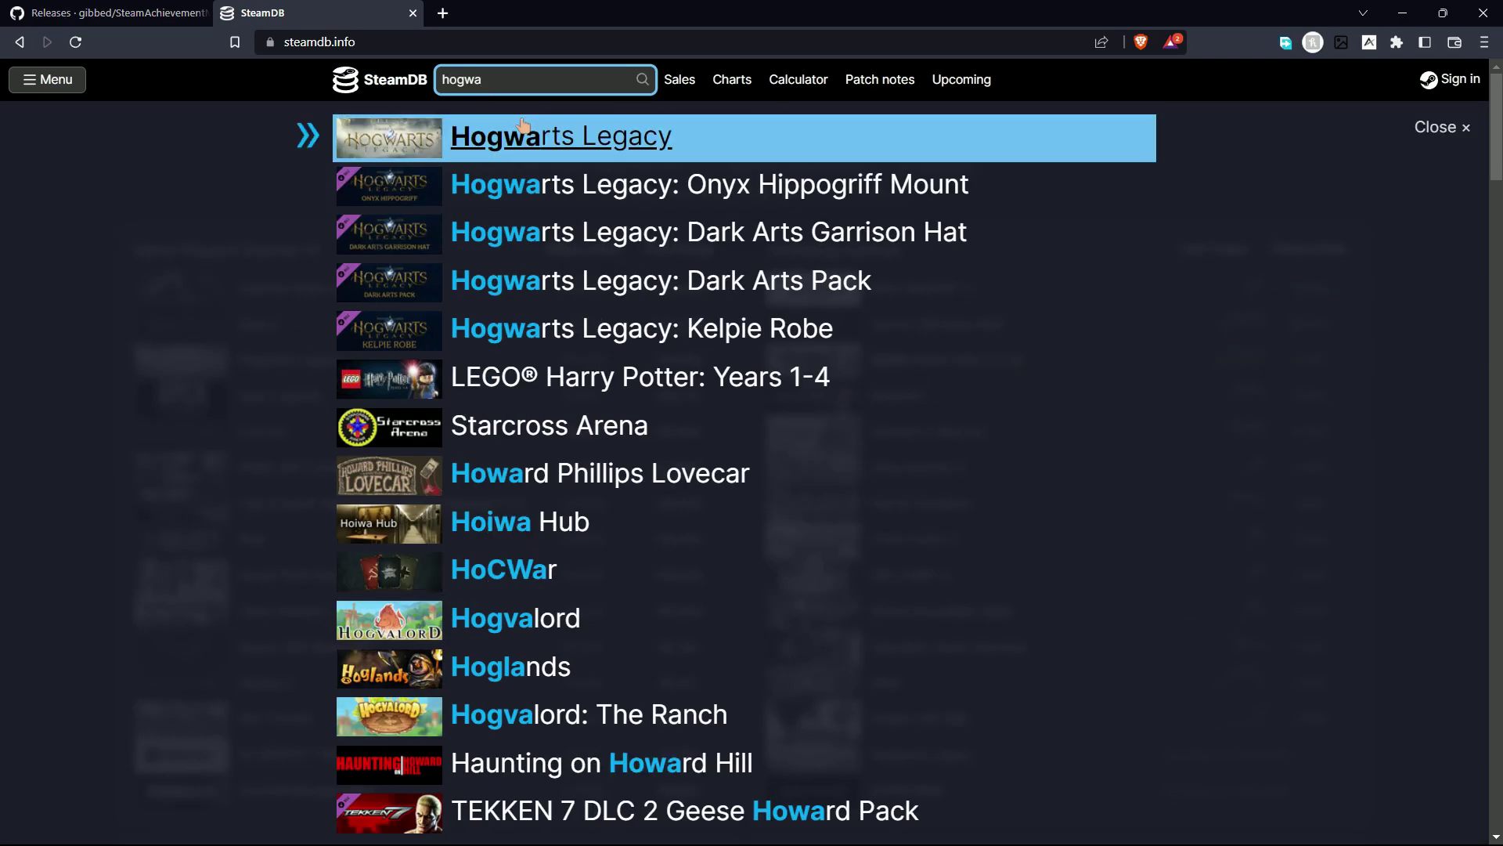
left_click(524, 129)
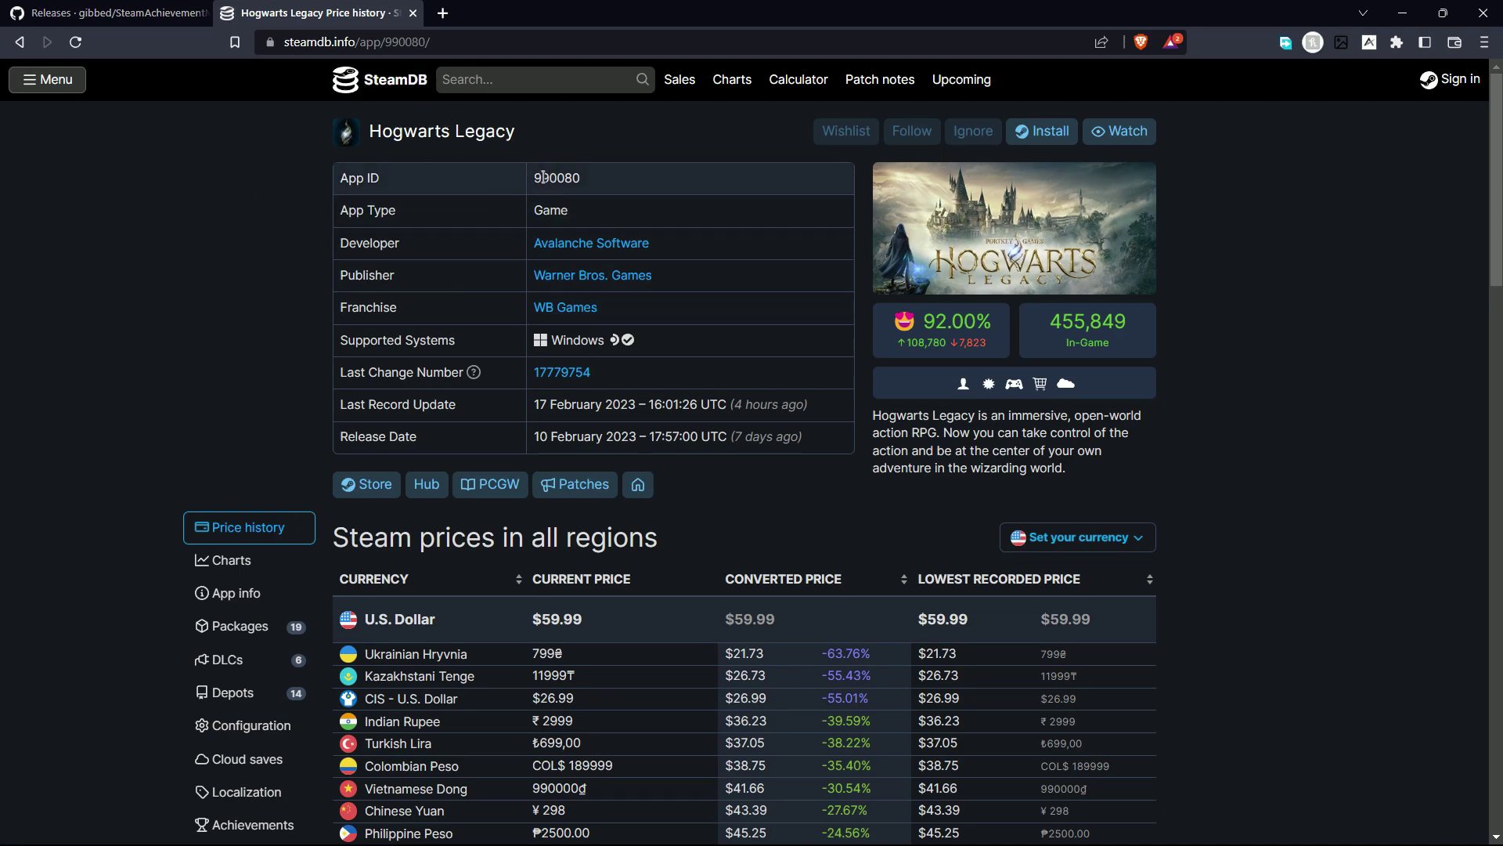
Step: Copy App ID 990080, close the SteamDB tab, and move the browser aside
double_click(560, 179)
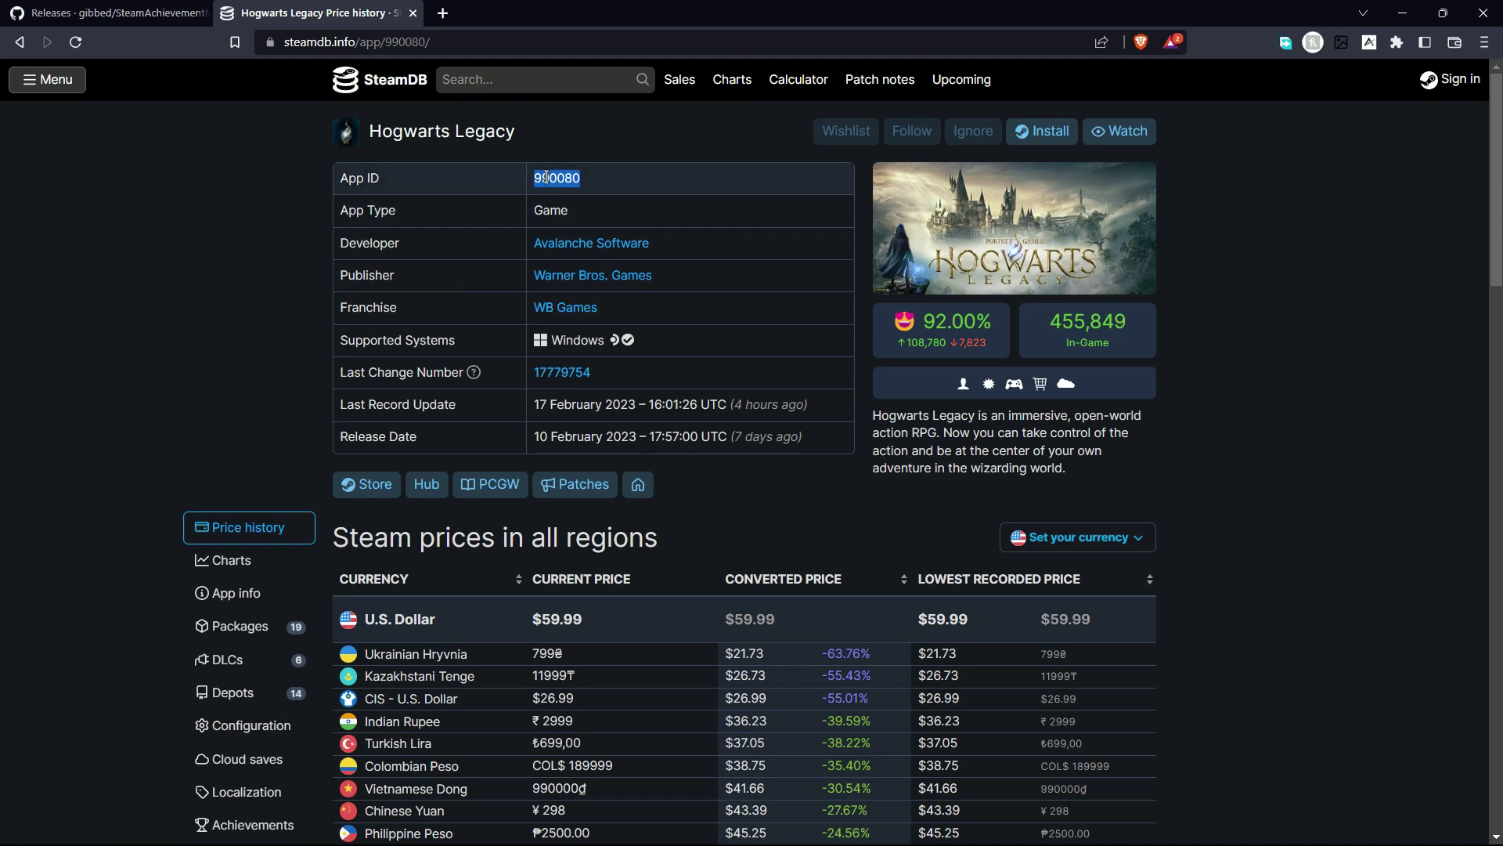
left_click(411, 13)
left_click_drag(411, 16, 643, 90)
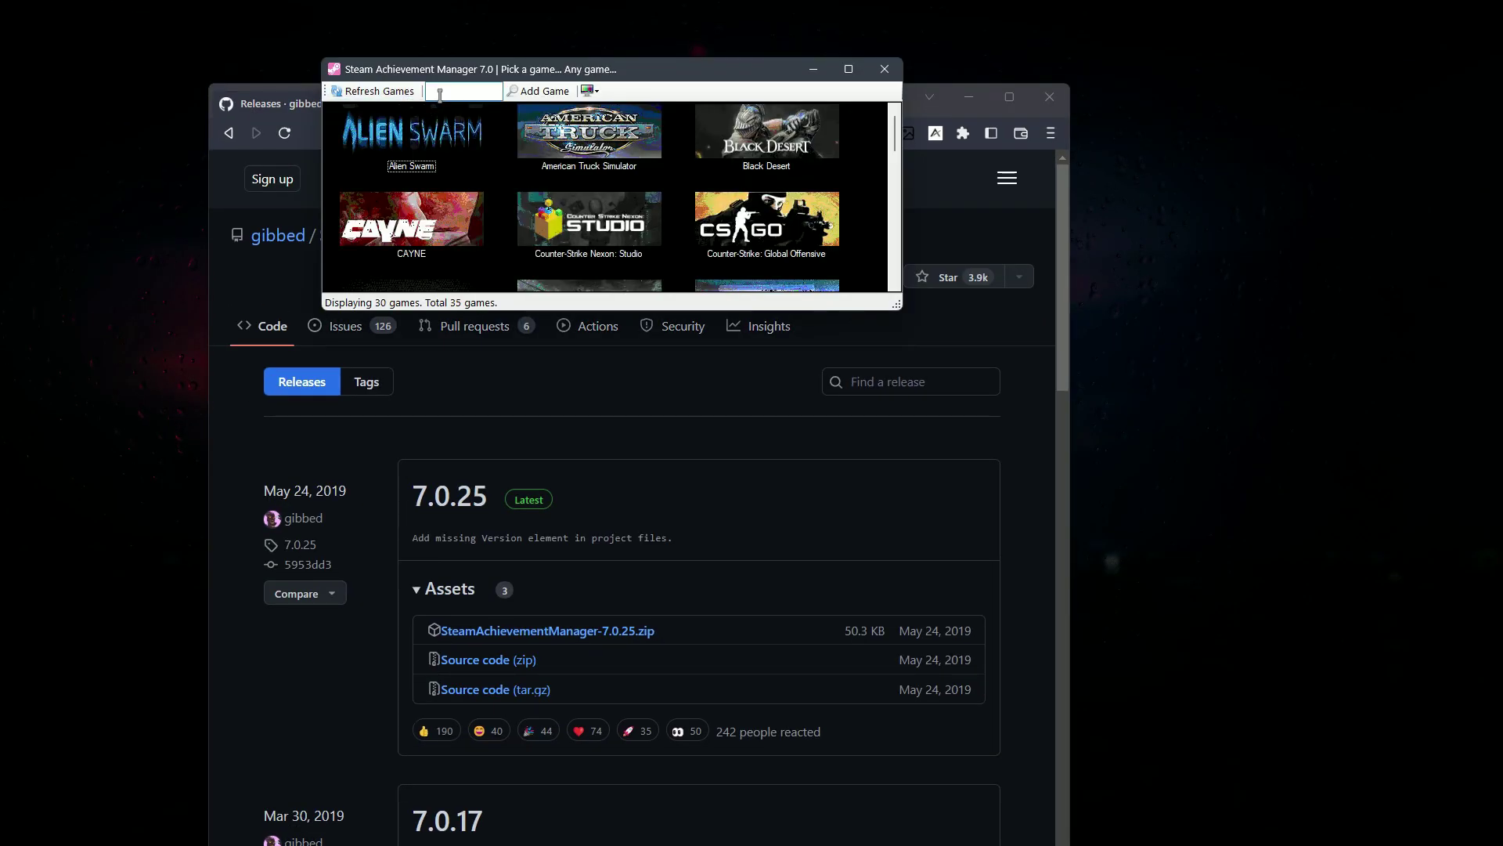
Step: Add Hogwarts Legacy by App ID 990080, maximize the picker, and refresh the games
left_click(531, 97)
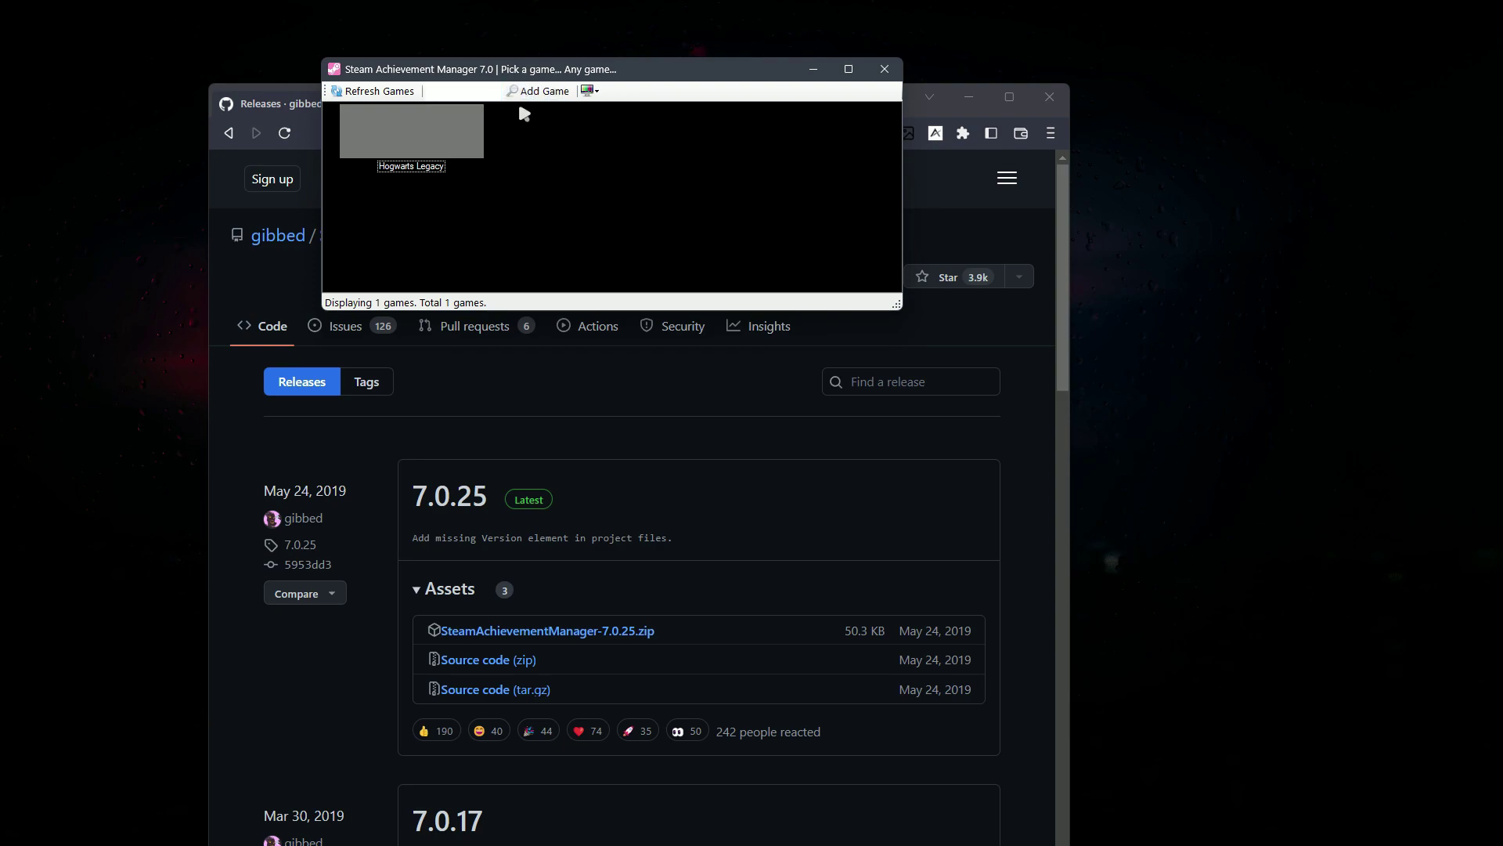
left_click_drag(518, 68, 517, 8)
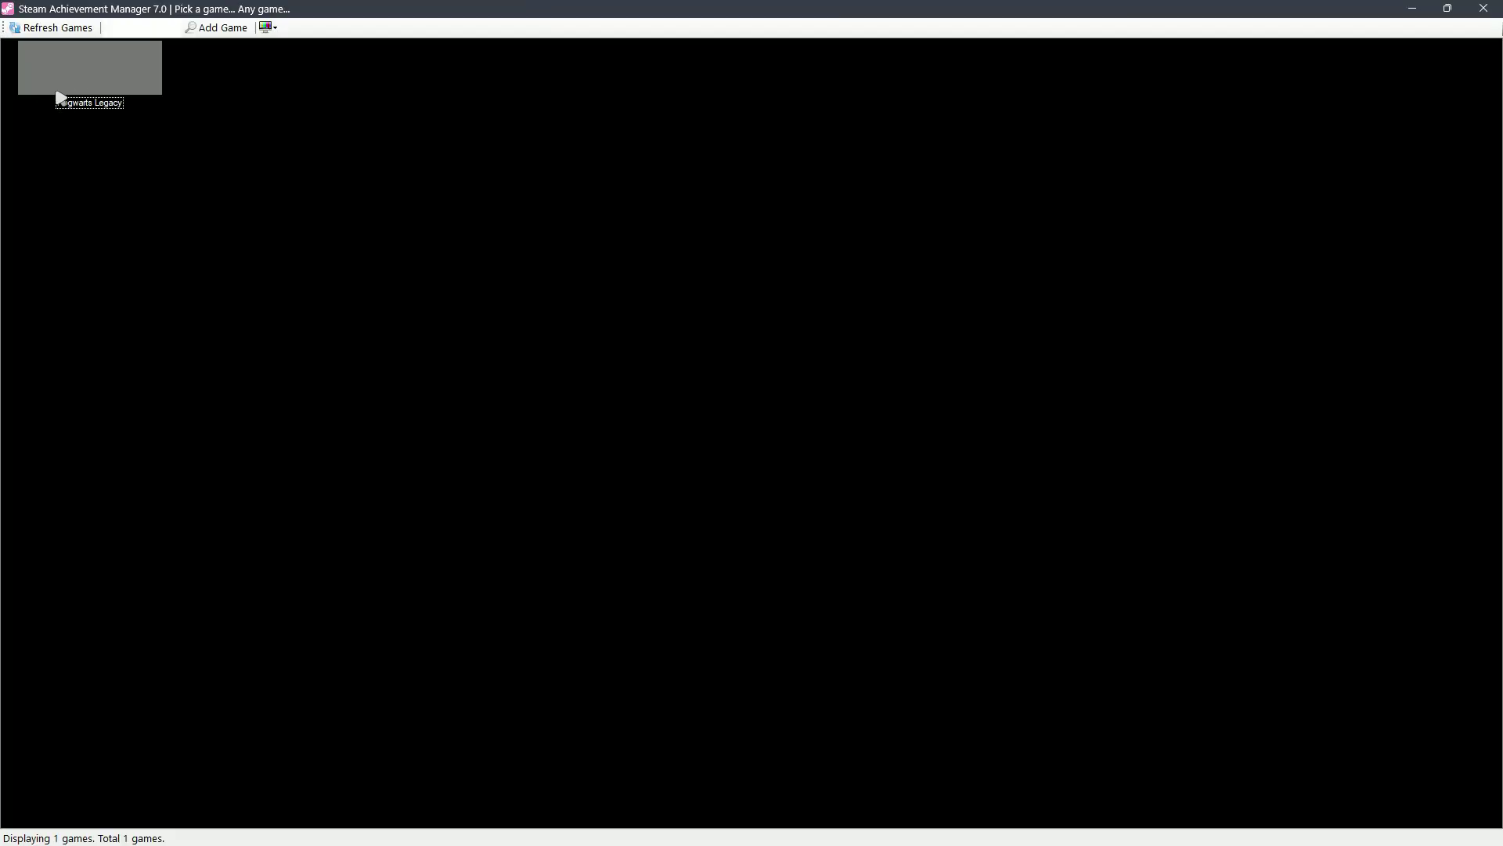
left_click(50, 28)
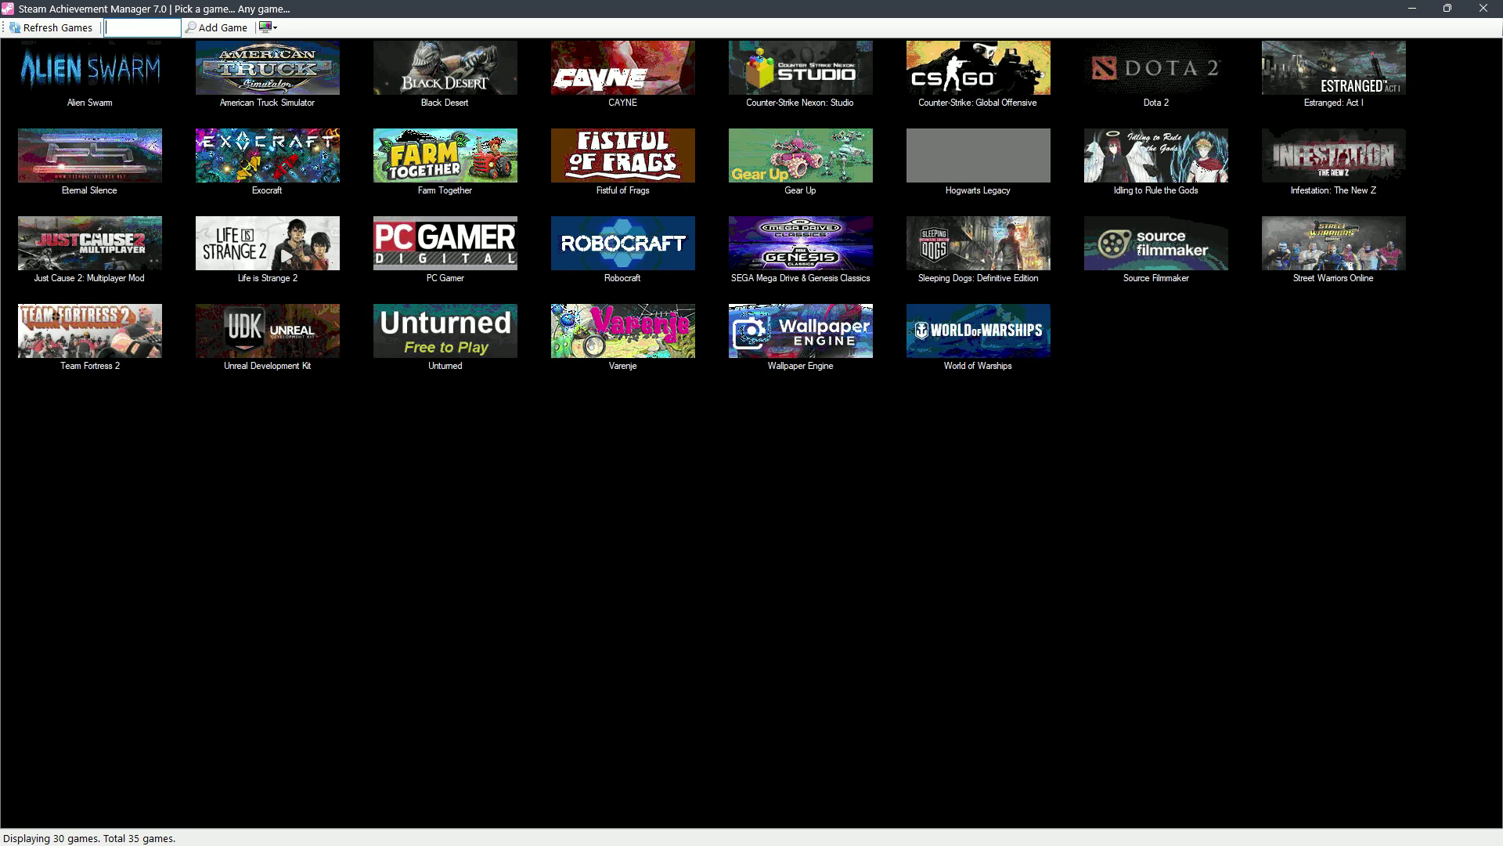
Step: Open Exocraft's achievement list and arrange its window in front of the Steam library
left_click(280, 172)
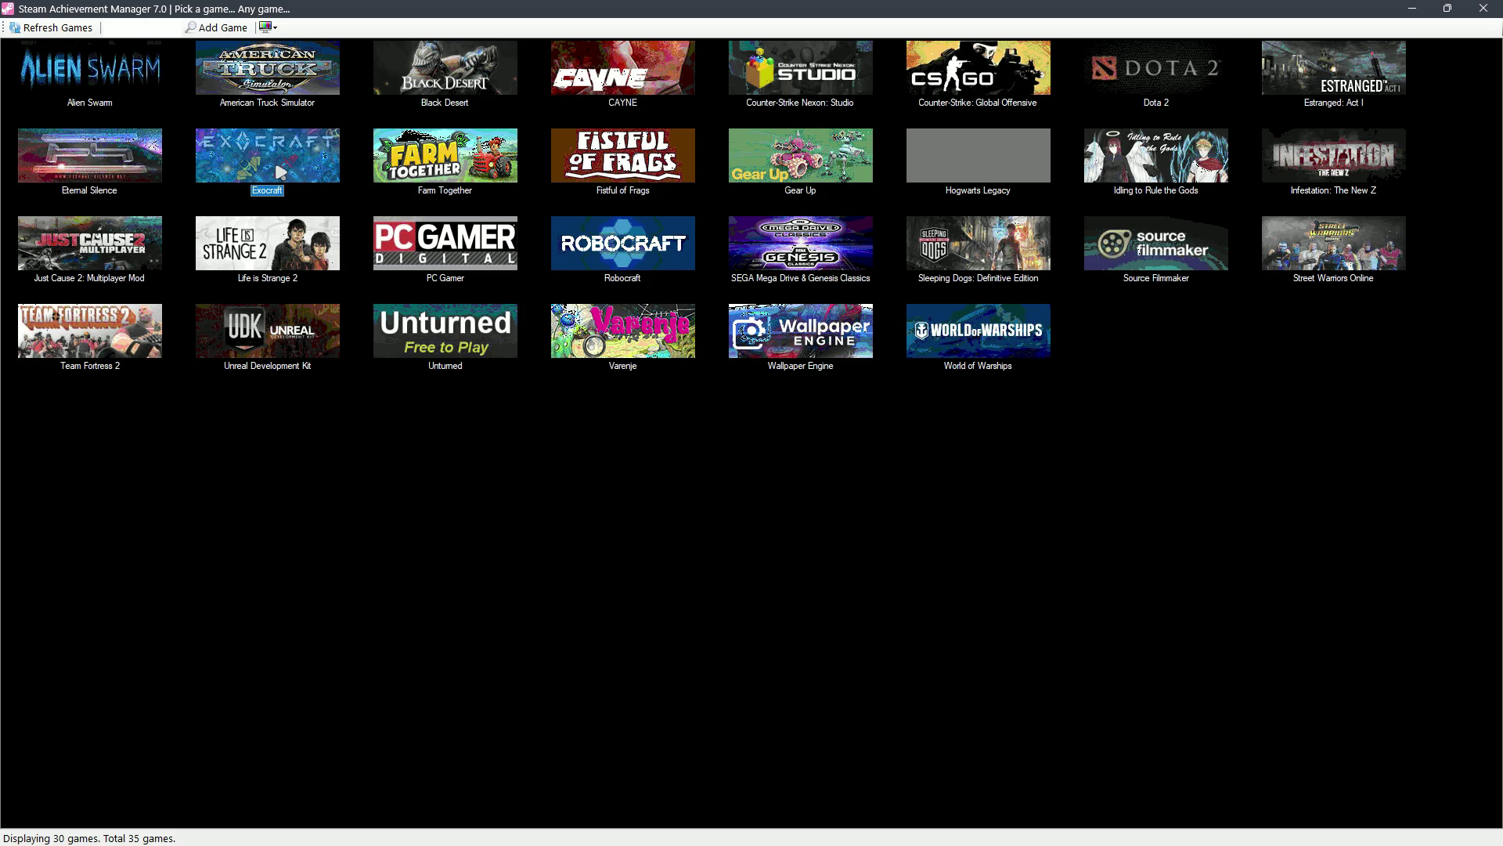
left_click(1412, 7)
left_click_drag(317, 154, 643, 146)
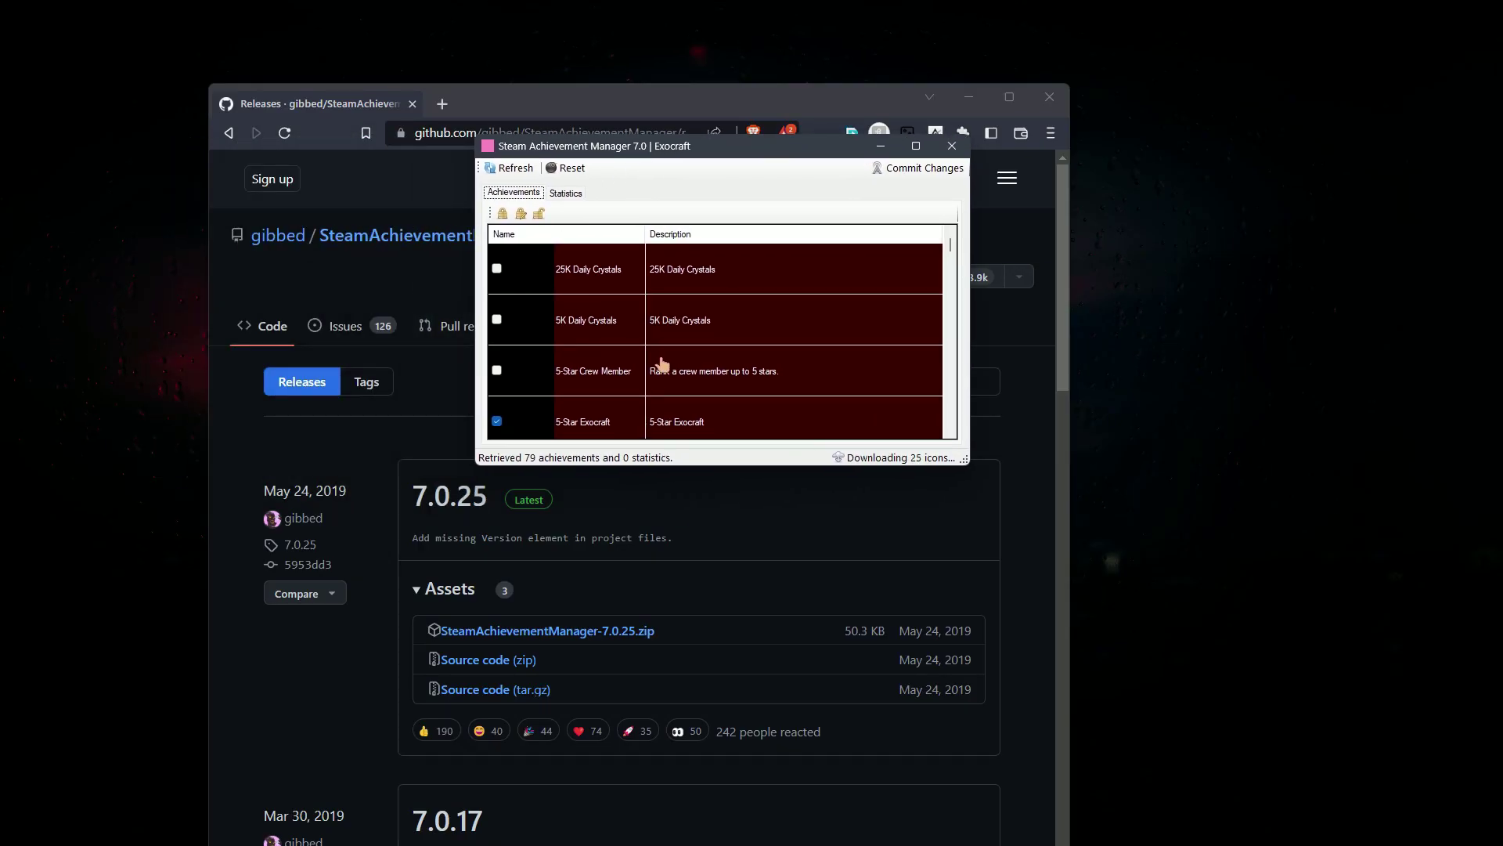
left_click(1049, 96)
key("super")
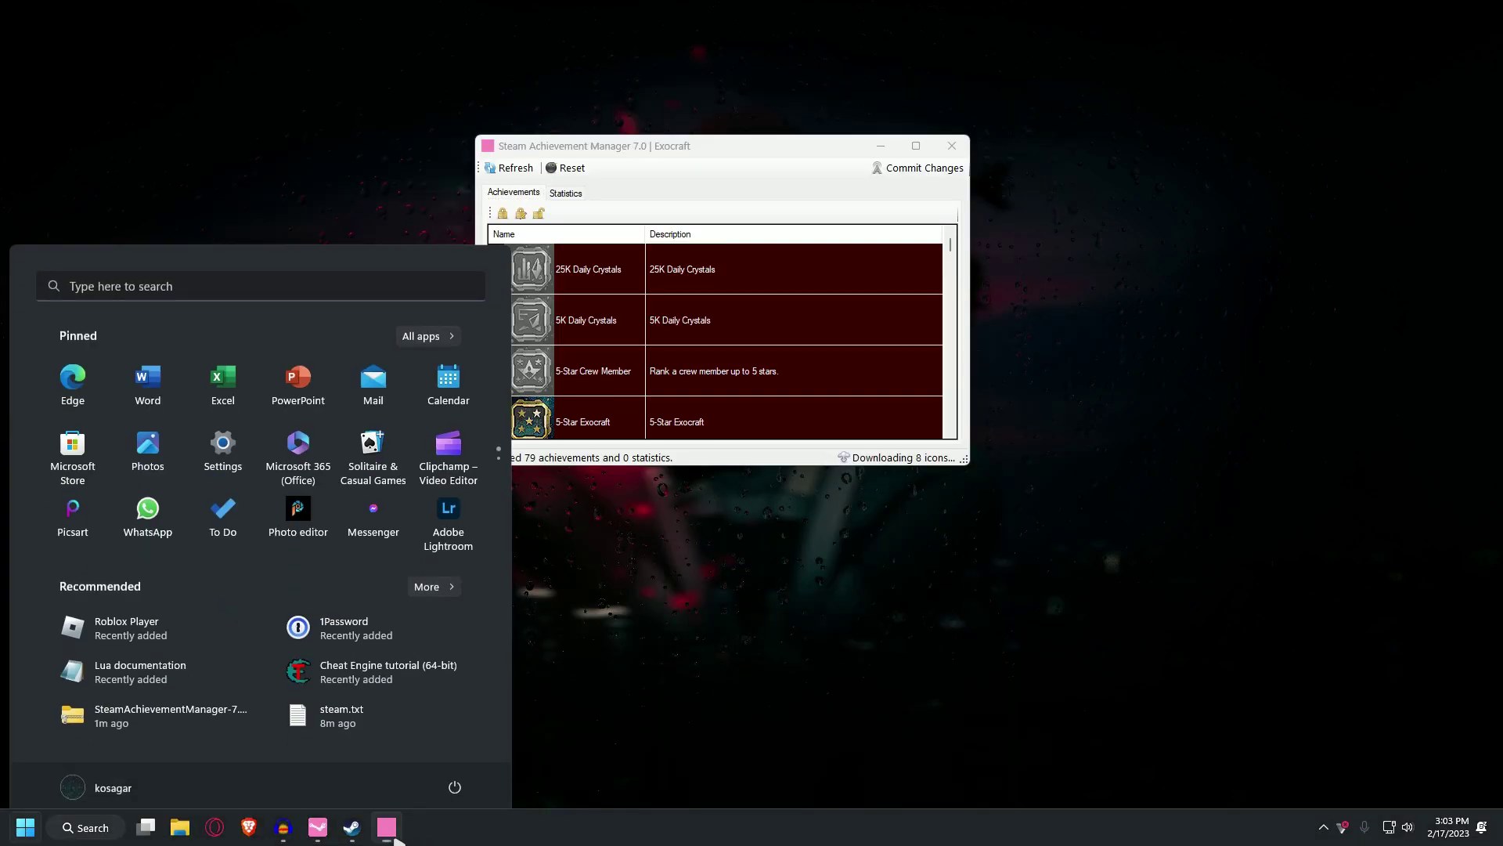
left_click(351, 828)
key("super")
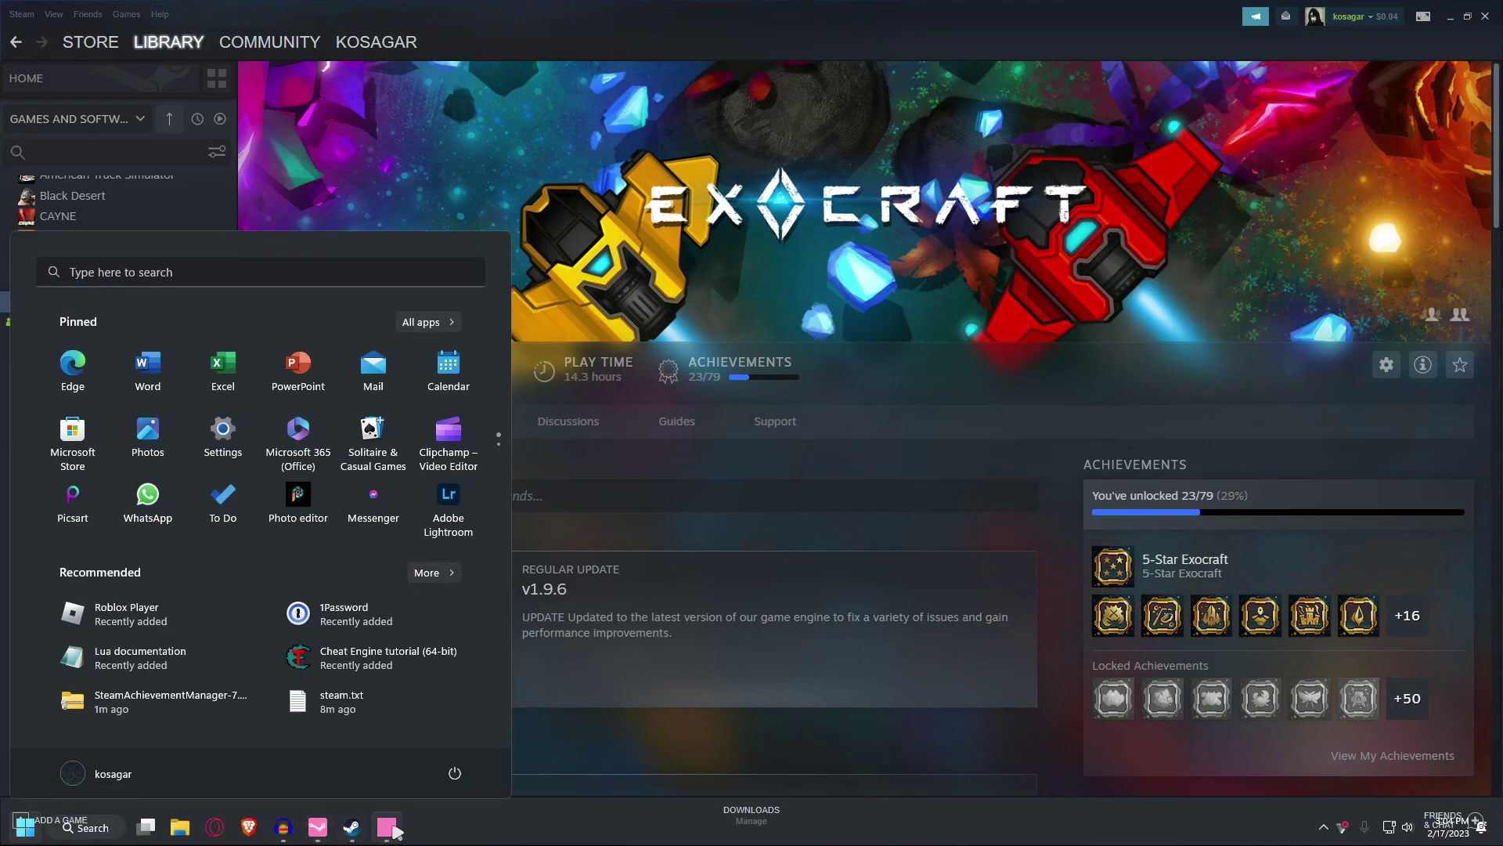
left_click(386, 827)
Step: Try unlocking 25K Daily Crystals and Unlock All, hitting the protected-achievement error
left_click(497, 268)
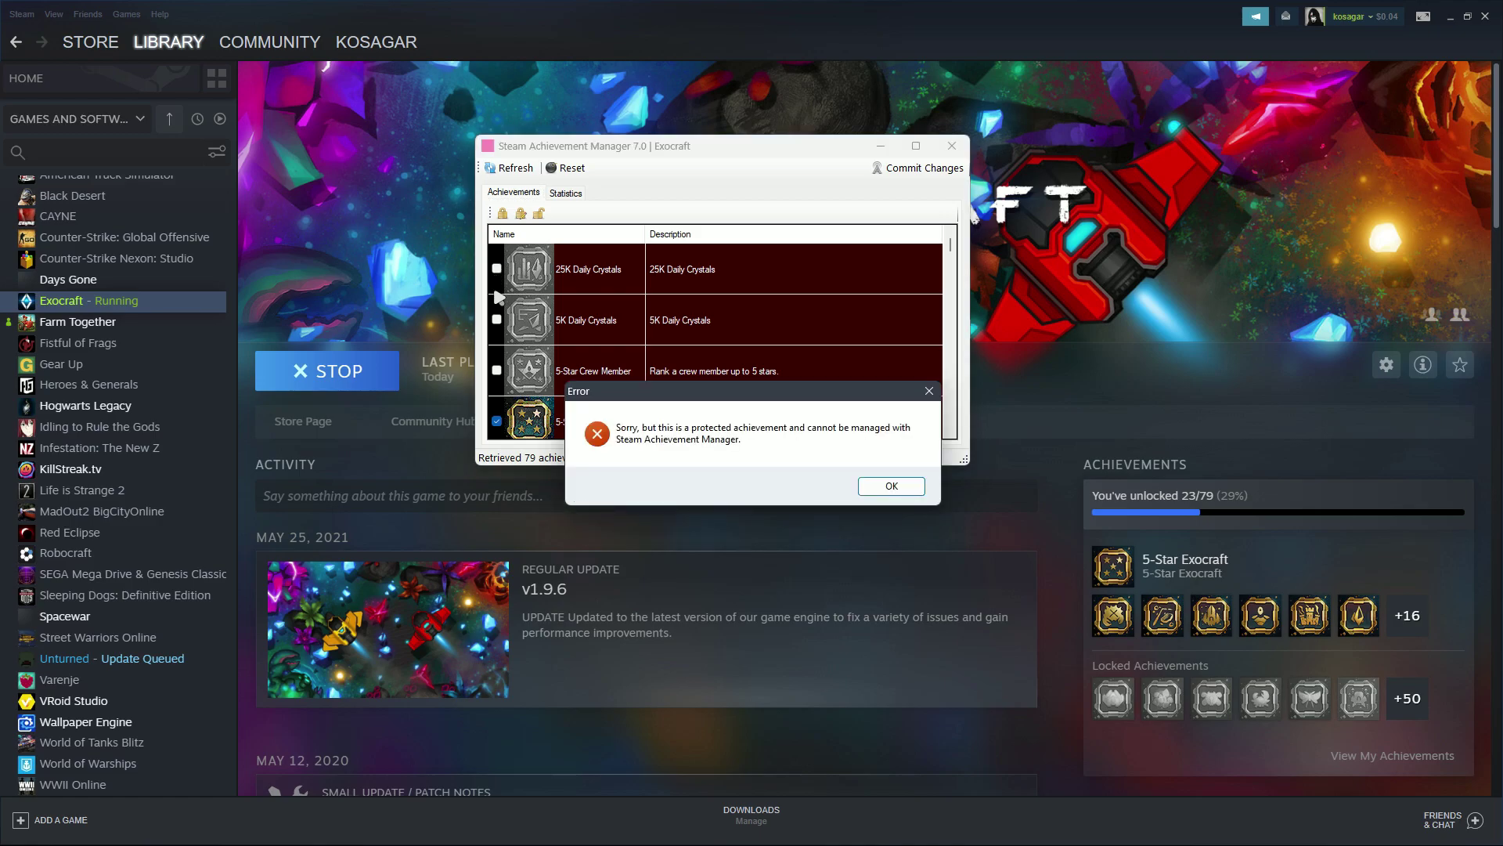
left_click(895, 489)
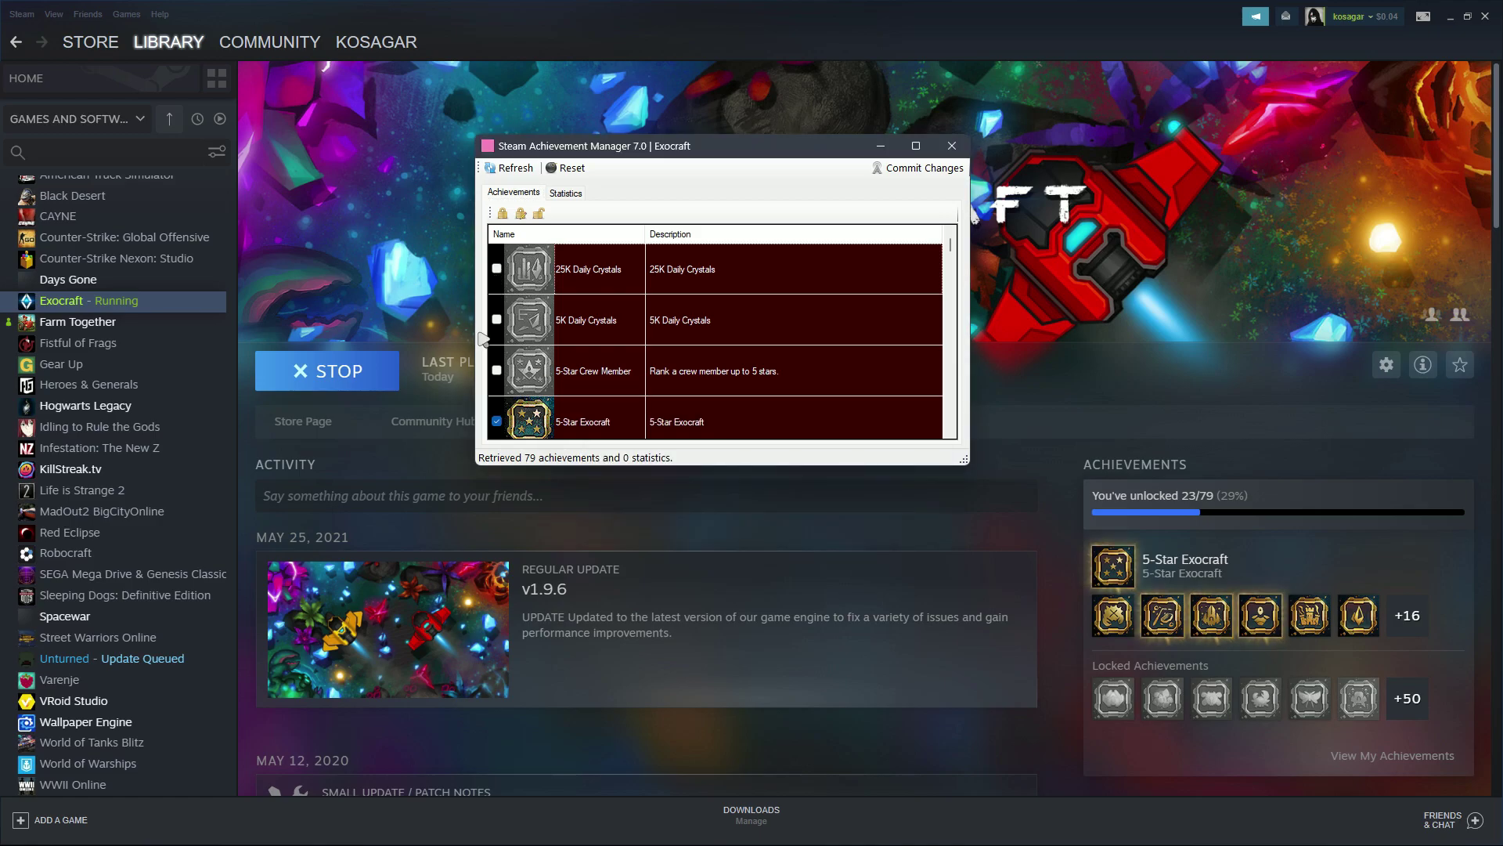
left_click(539, 215)
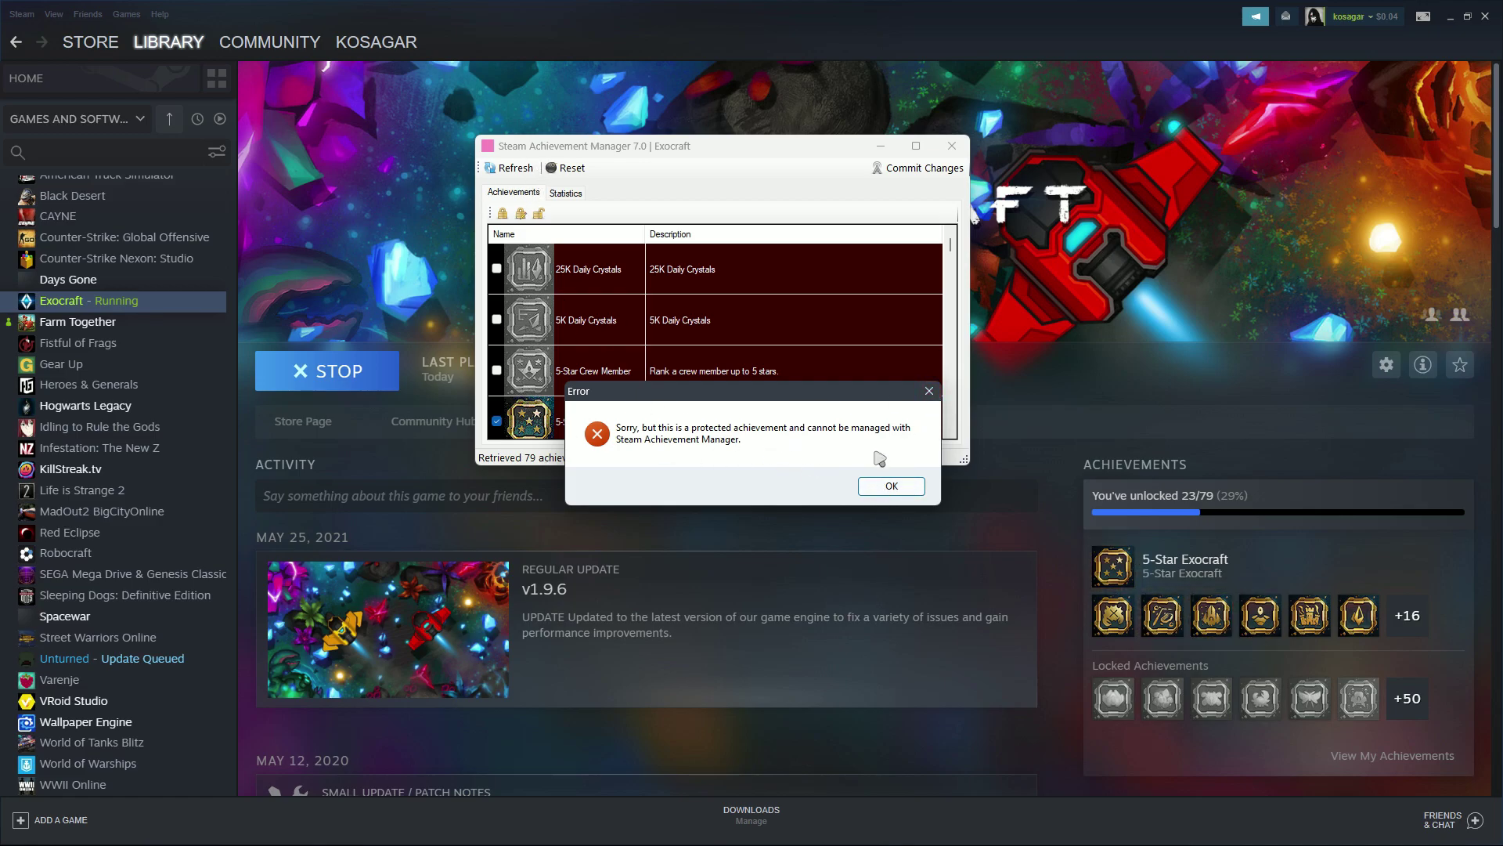
key("super")
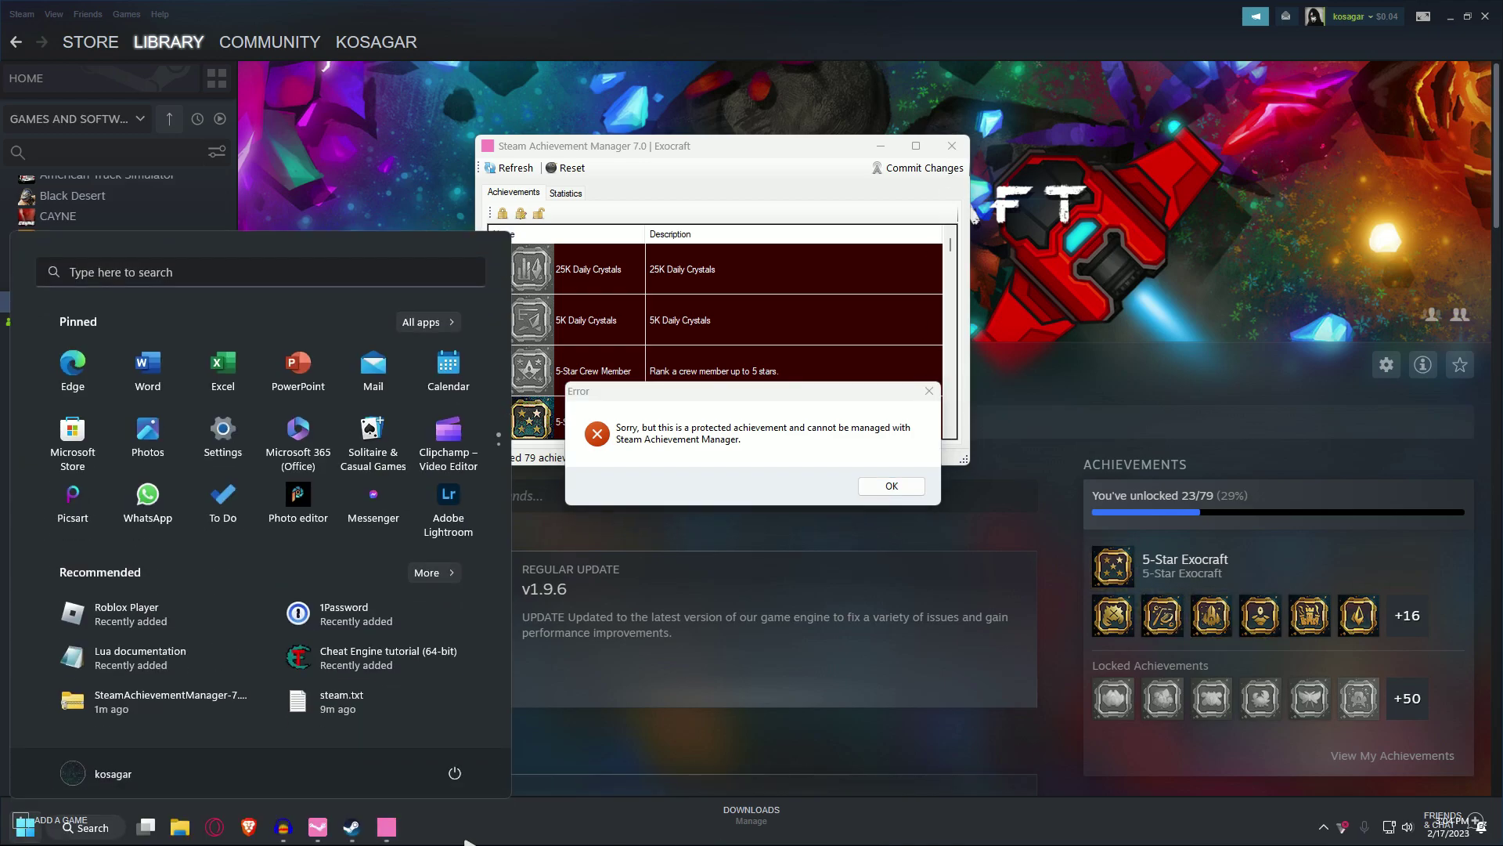
right_click(389, 829)
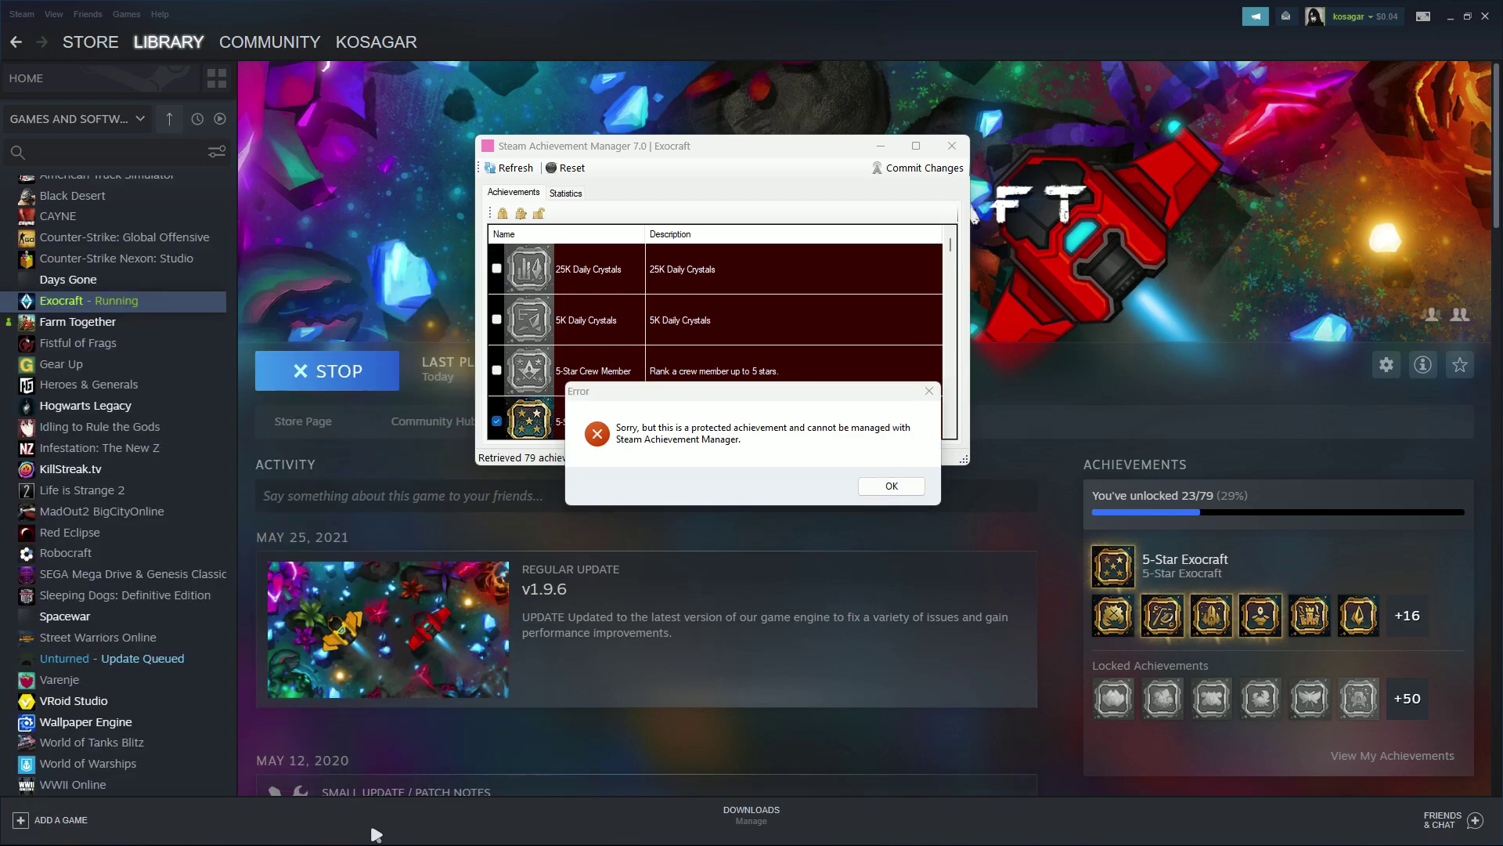
Step: Restore the game picker over Steam and open Farm Together's 56-achievement list
left_click(318, 827)
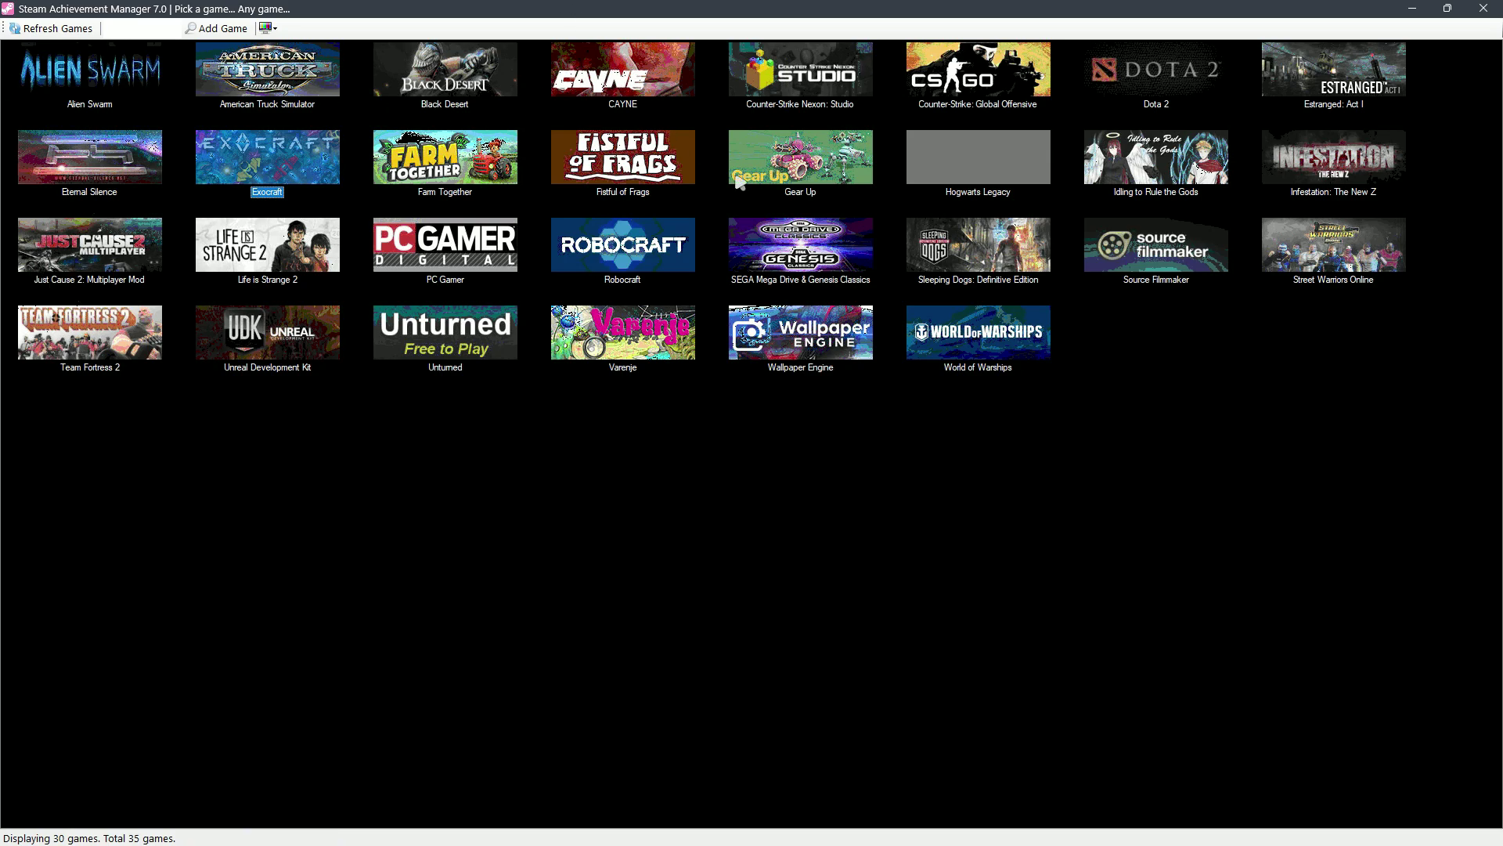
left_click_drag(435, 9, 664, 157)
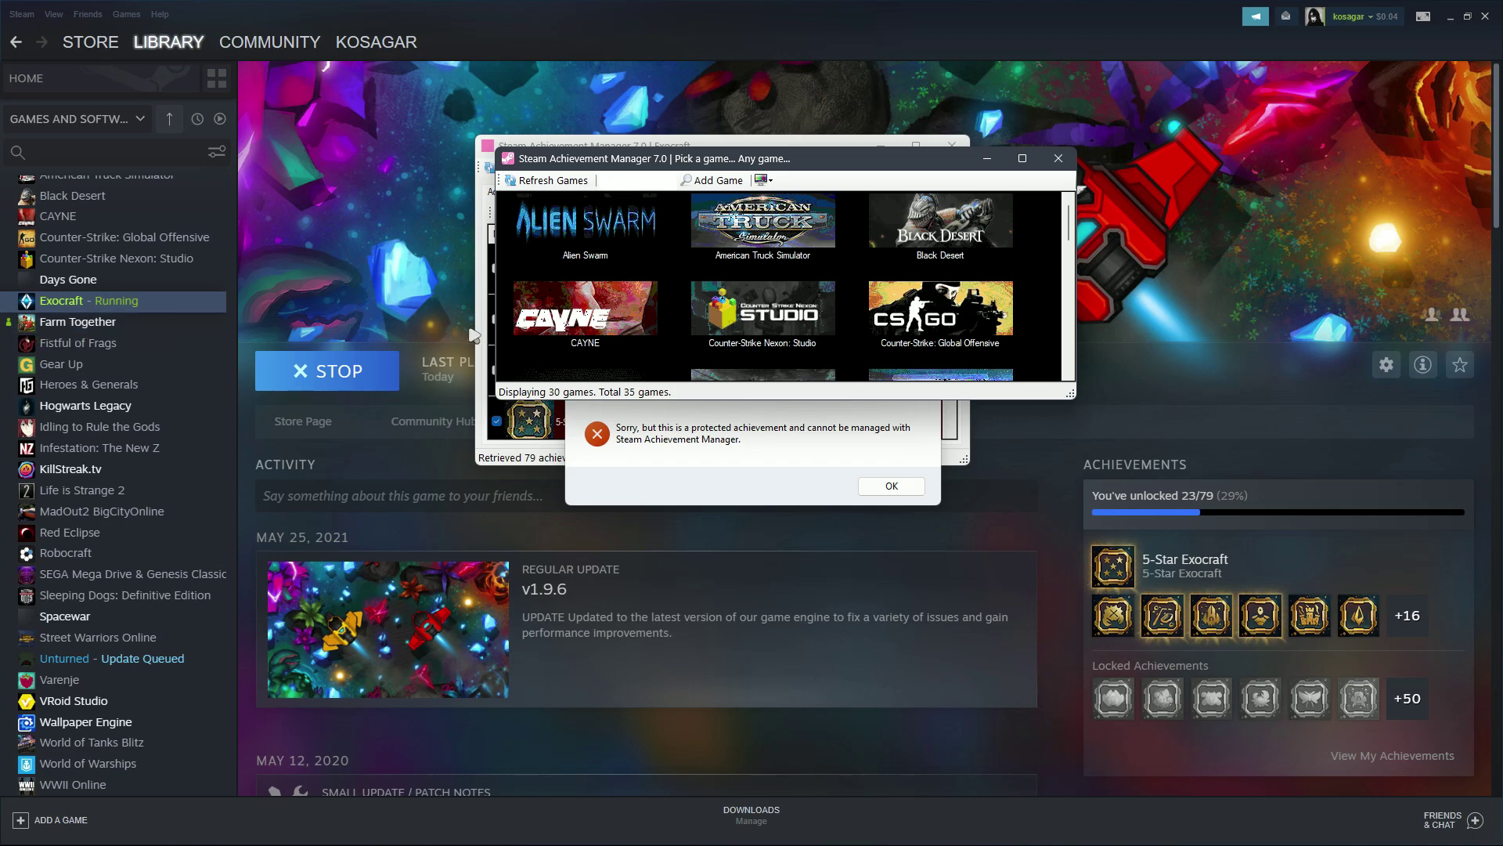
double_click(690, 162)
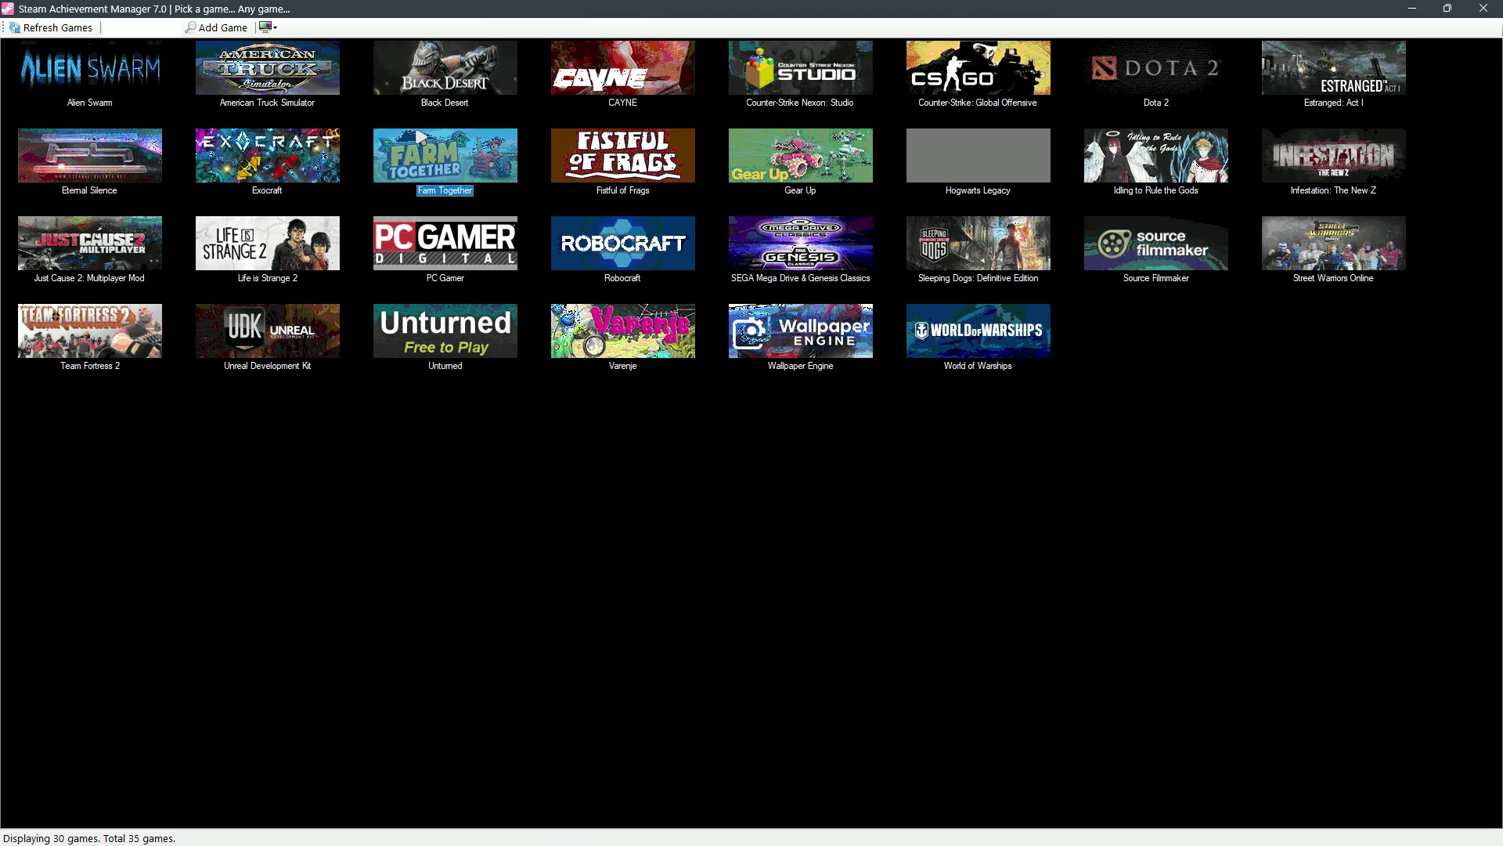
double_click(453, 159)
double_click(405, 9)
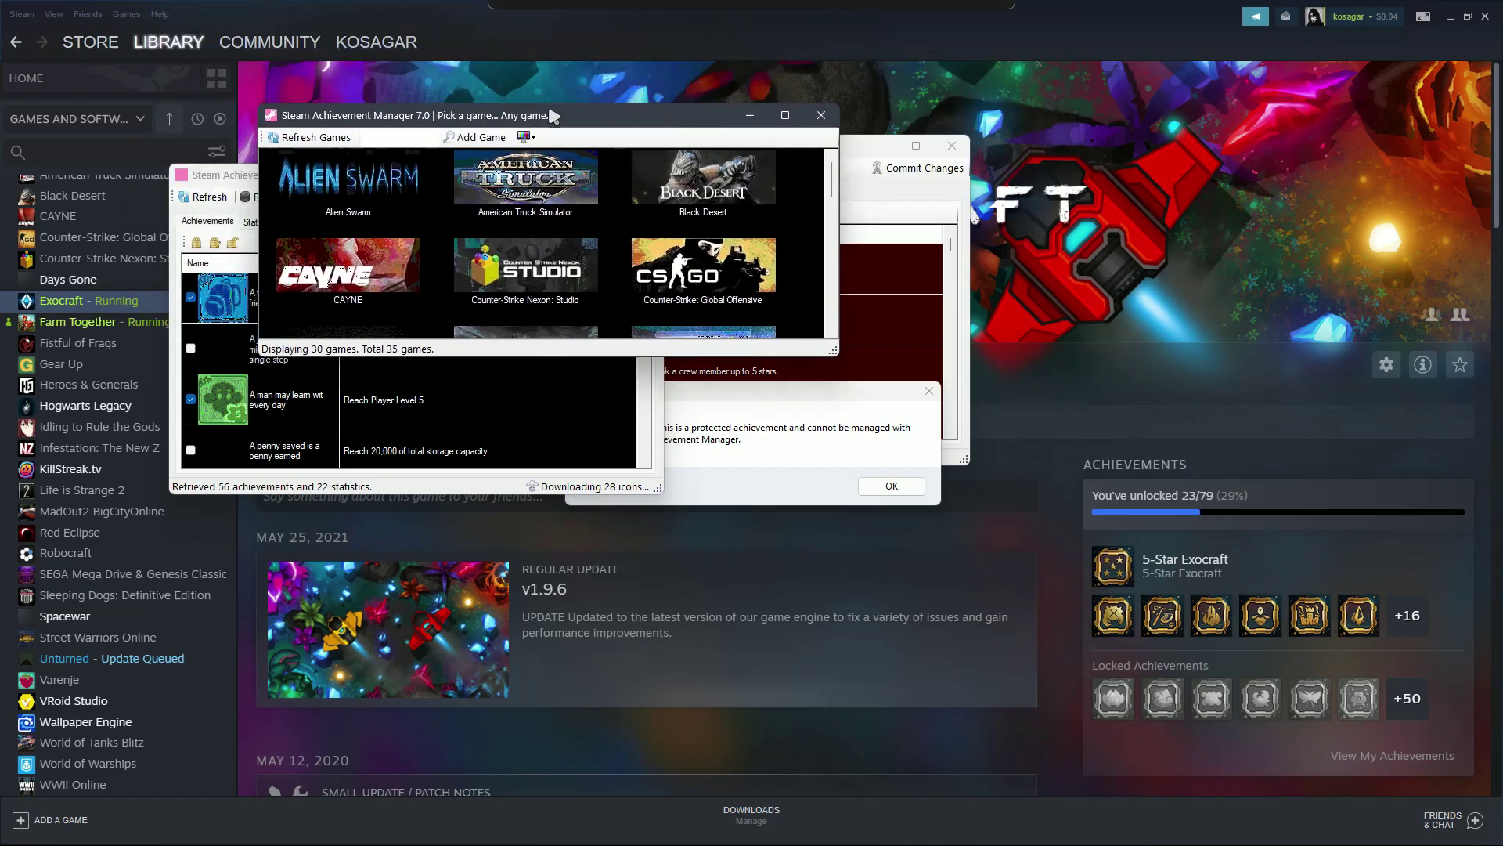
Step: Bring the Farm Together achievement window forward and place it over the Steam library
left_click(230, 183)
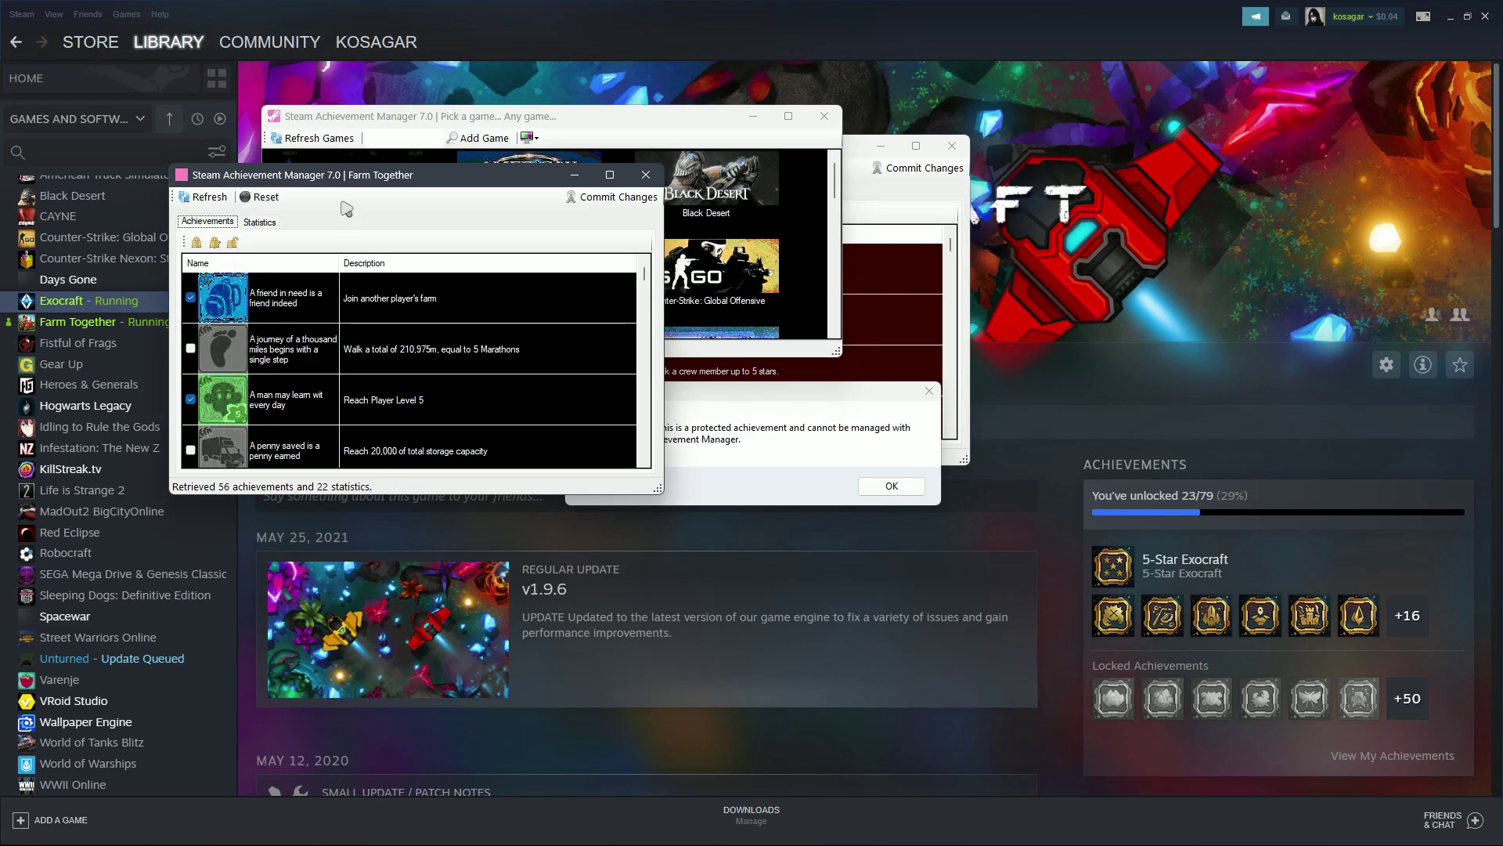
double_click(532, 165)
double_click(335, 9)
left_click_drag(376, 50, 572, 131)
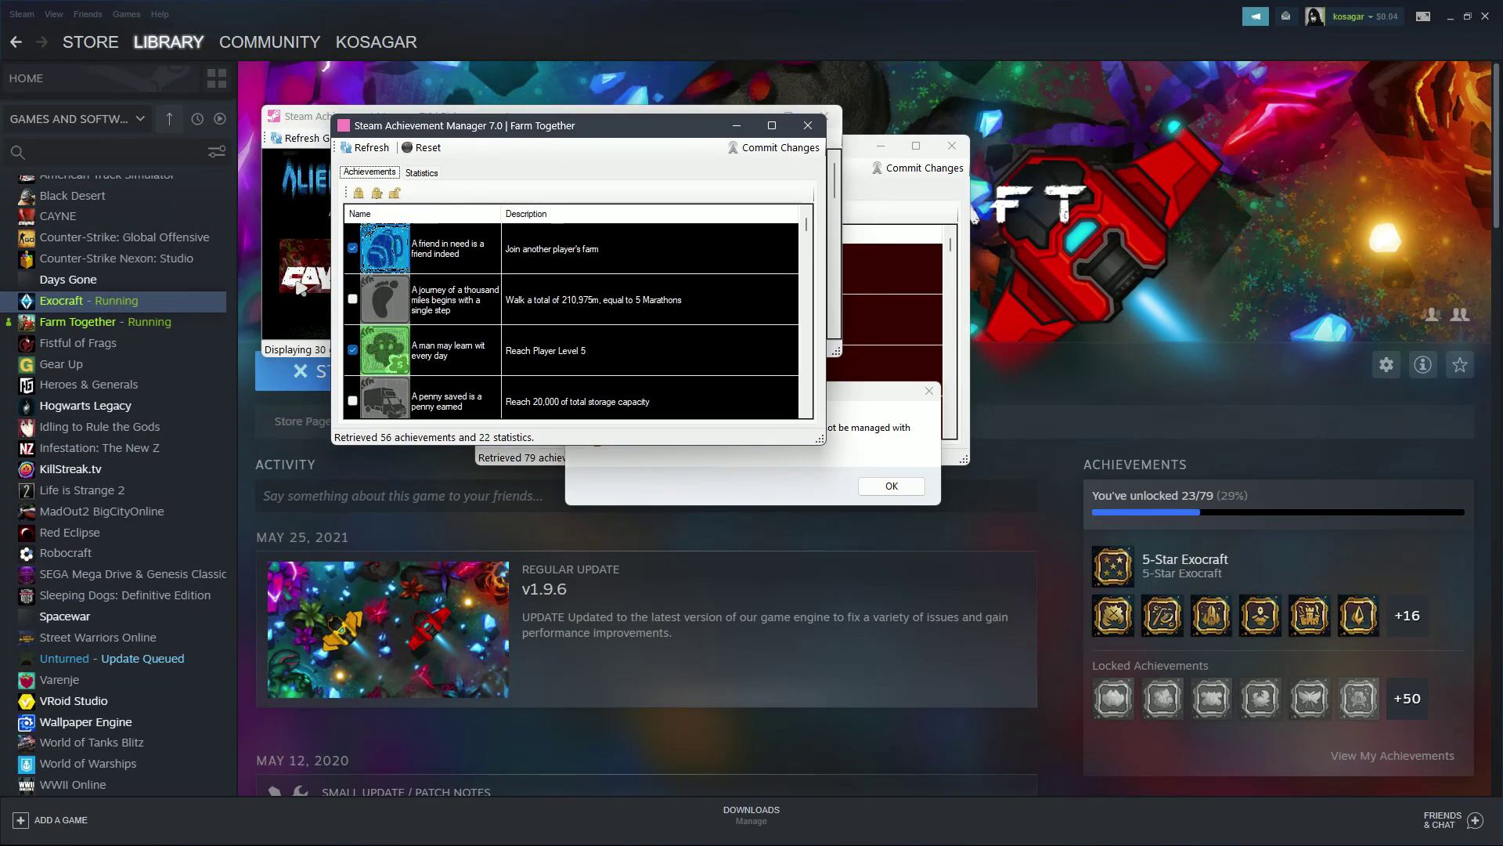
Step: Check every Farm Together achievement, commit the changes, and confirm the 17 stored
left_click(354, 301)
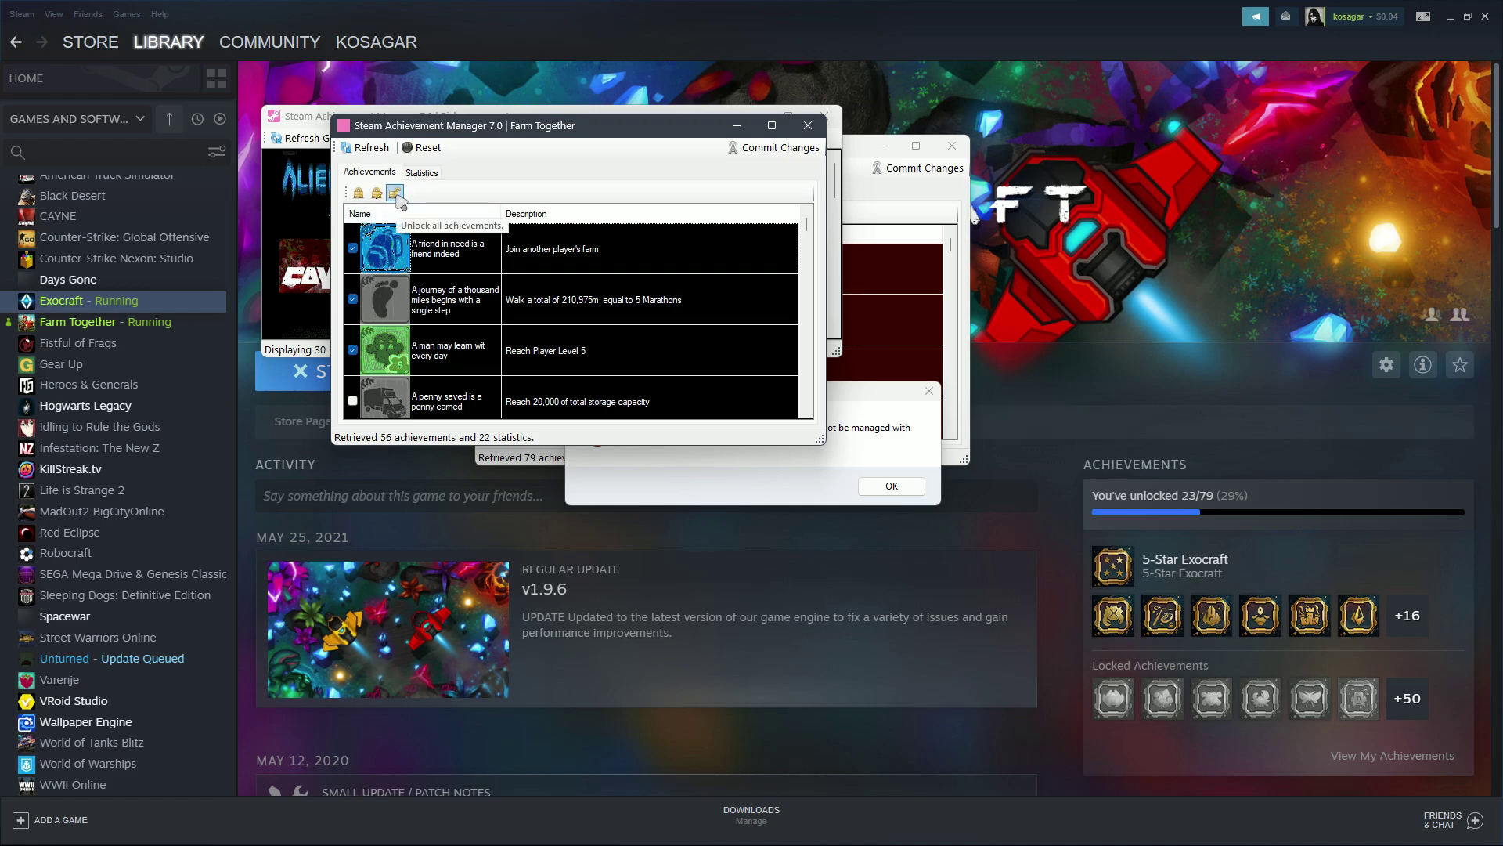
scroll(505, 352, "down", 2)
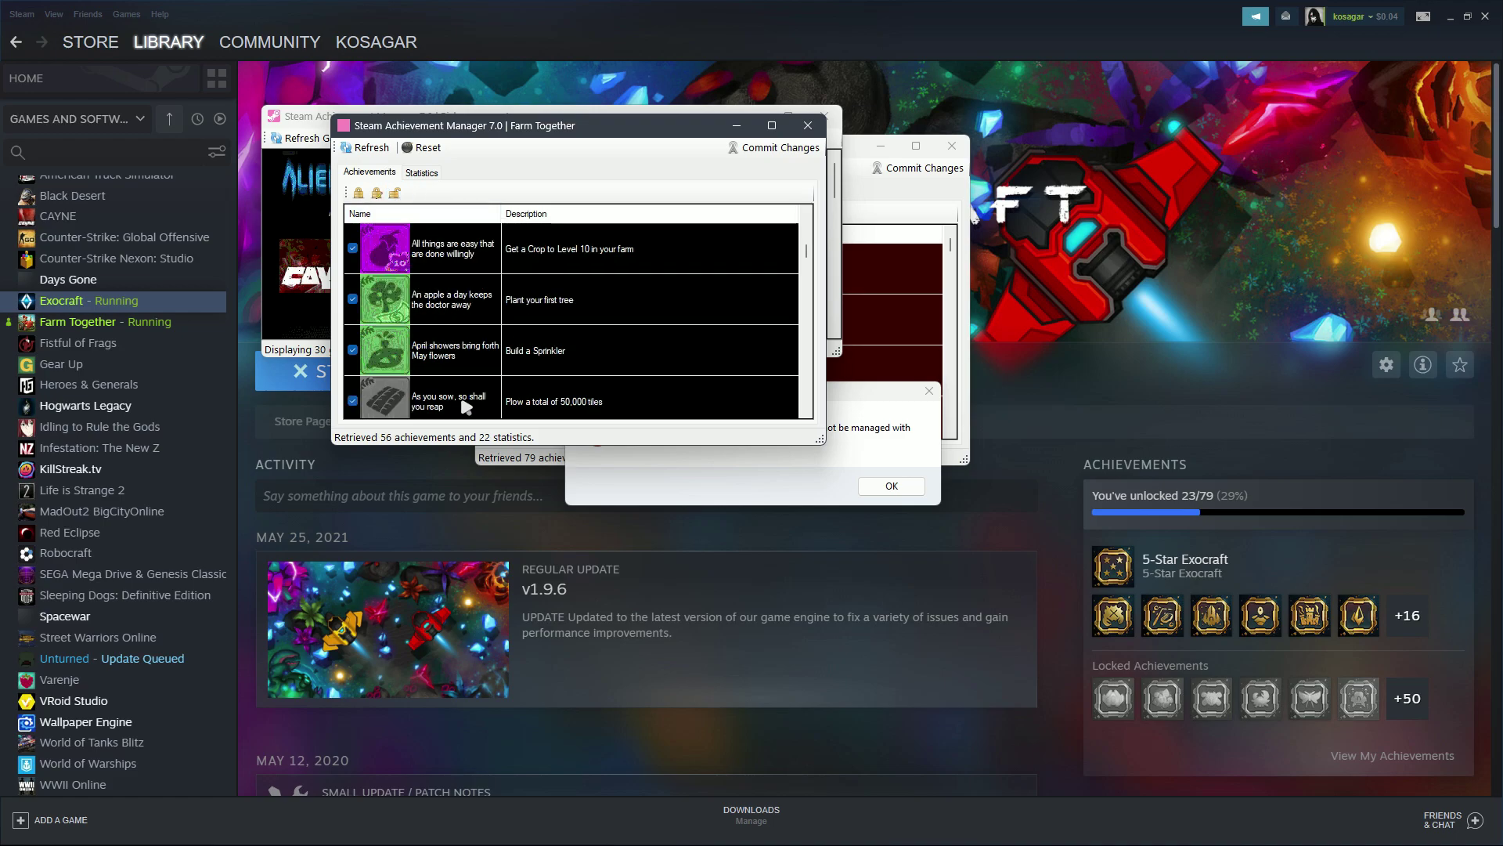
scroll(491, 411, "down", 2)
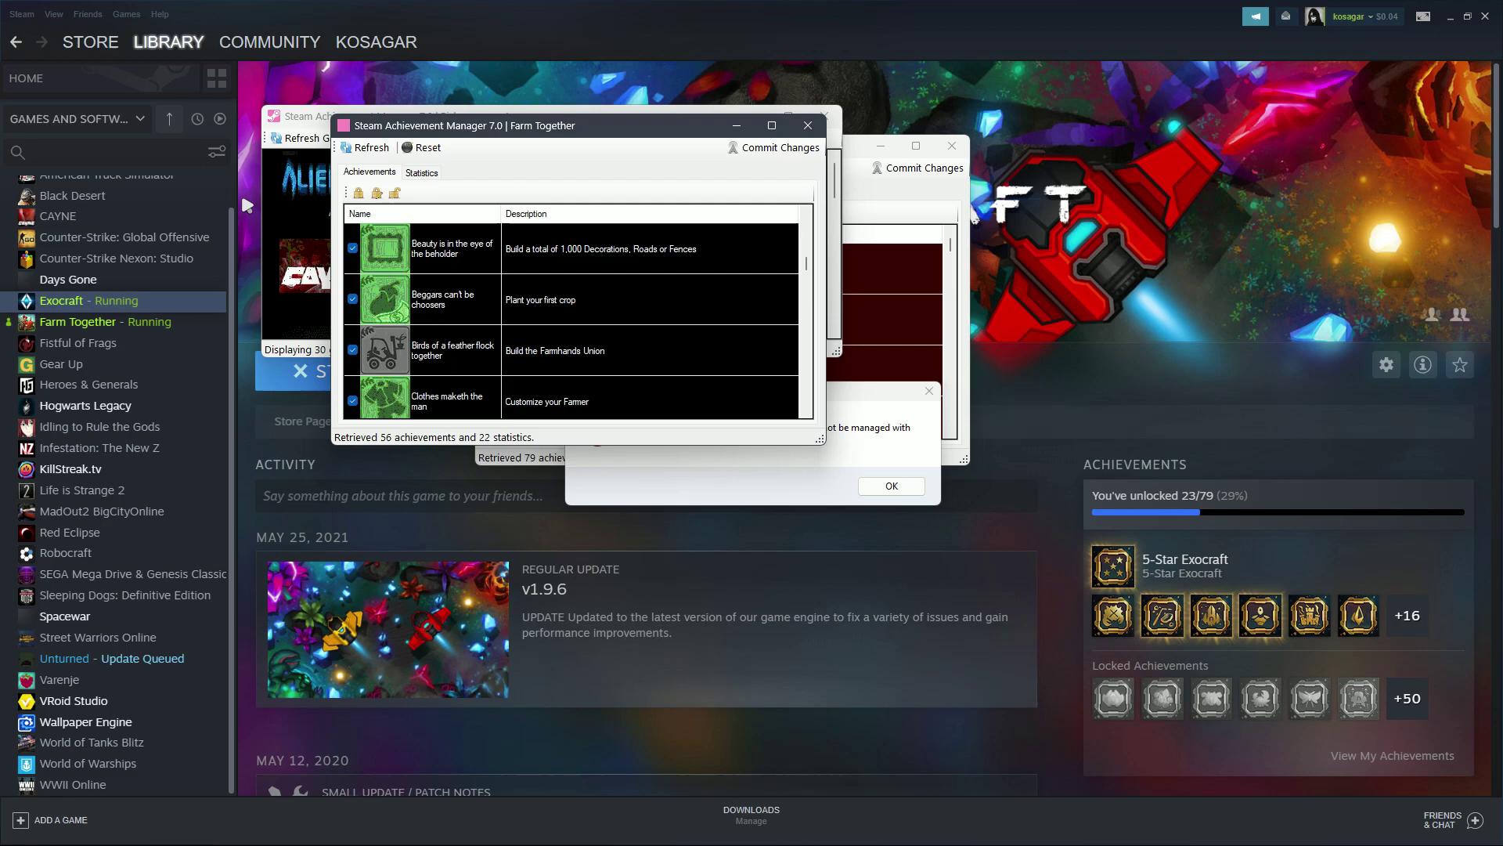
scroll(550, 363, "down", 2)
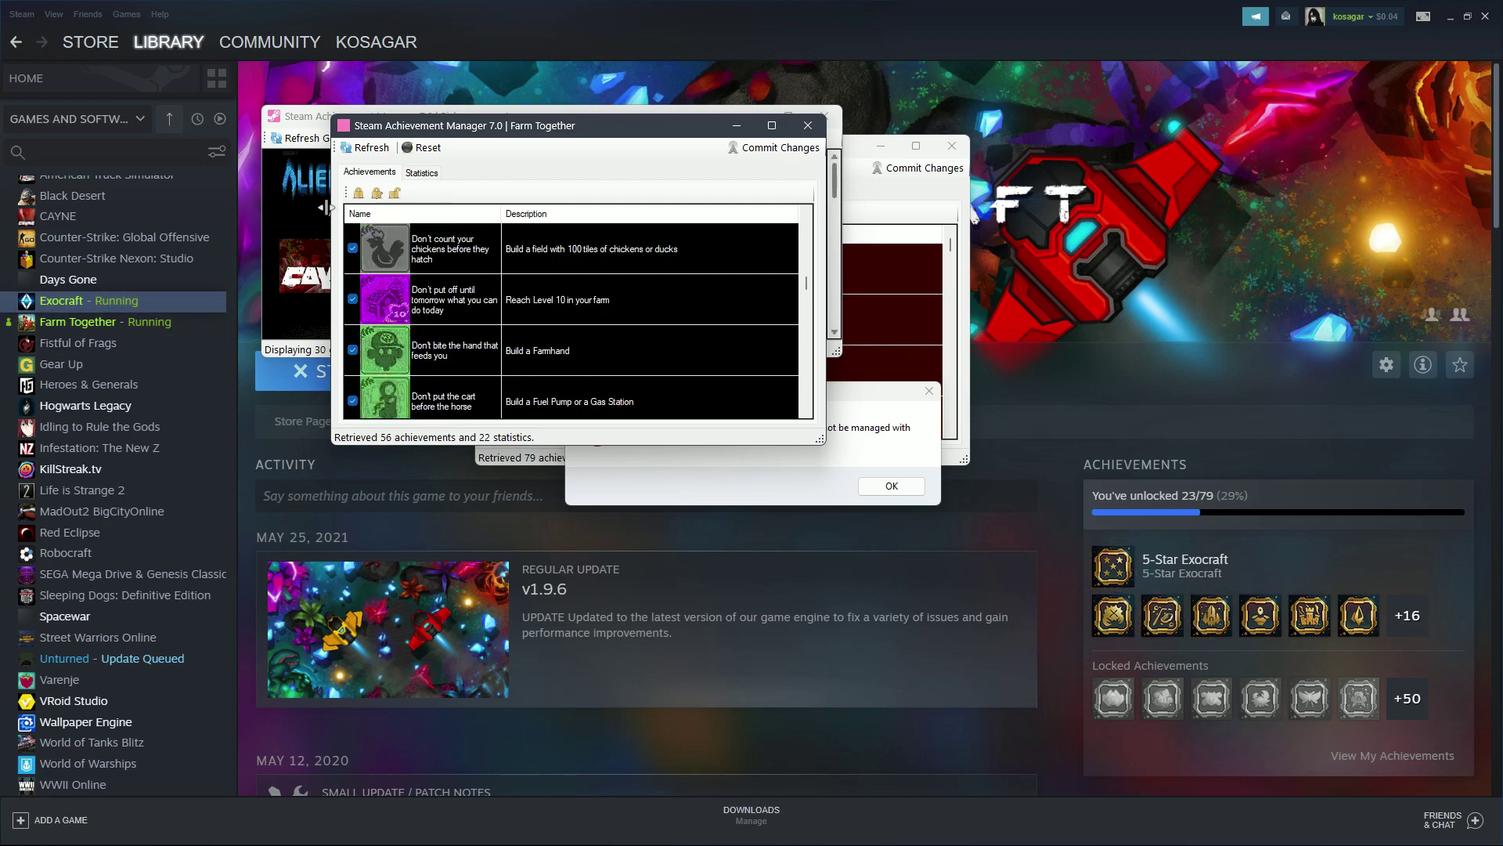
left_click(790, 153)
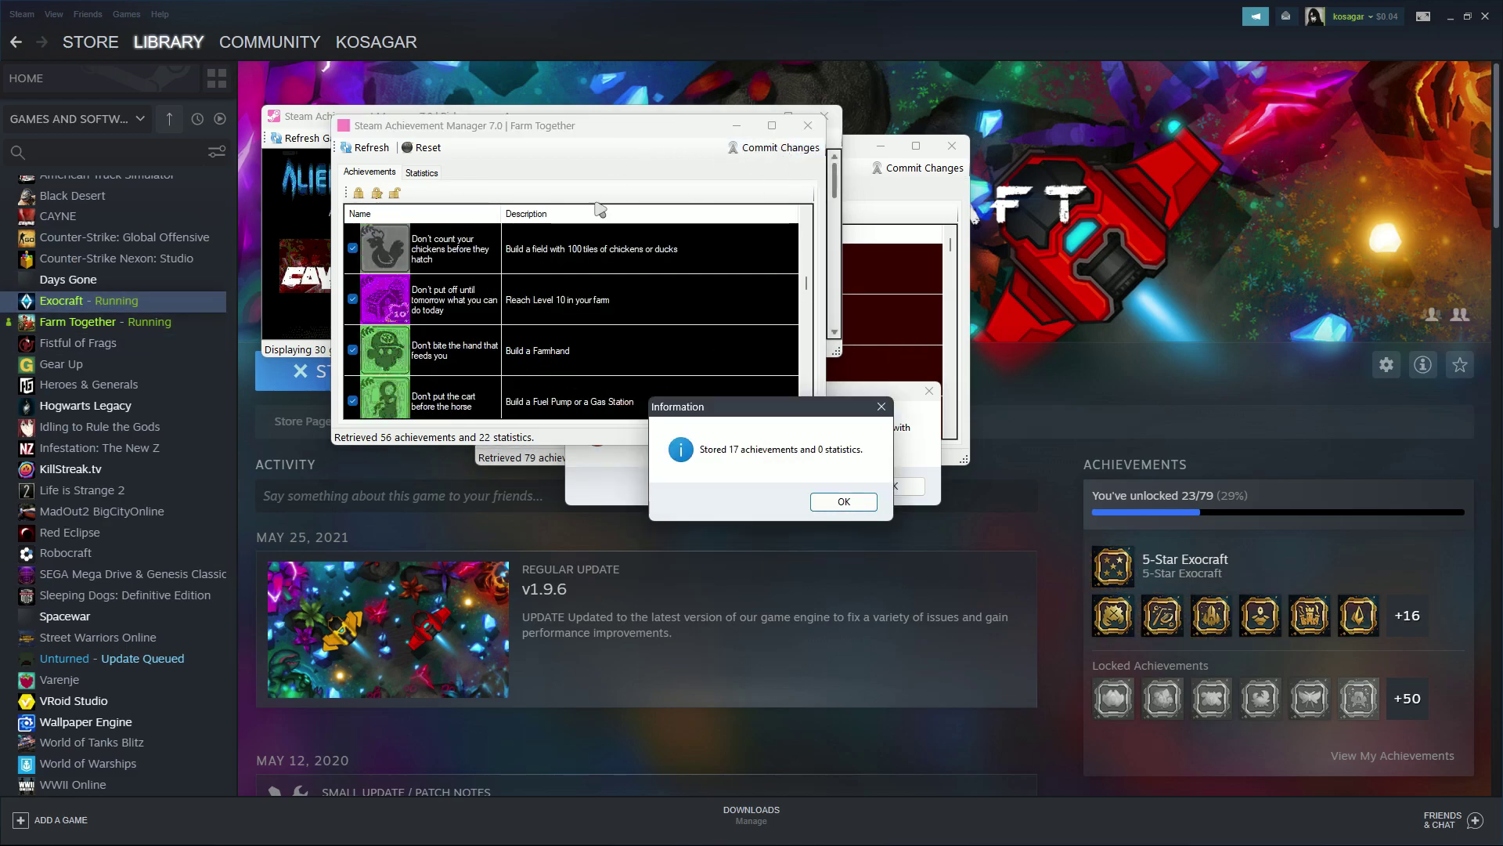
left_click(846, 506)
Step: Close SAM, view Farm Together's 56/56 achievements in the library, and bring up the GeForce overlay
left_click(741, 765)
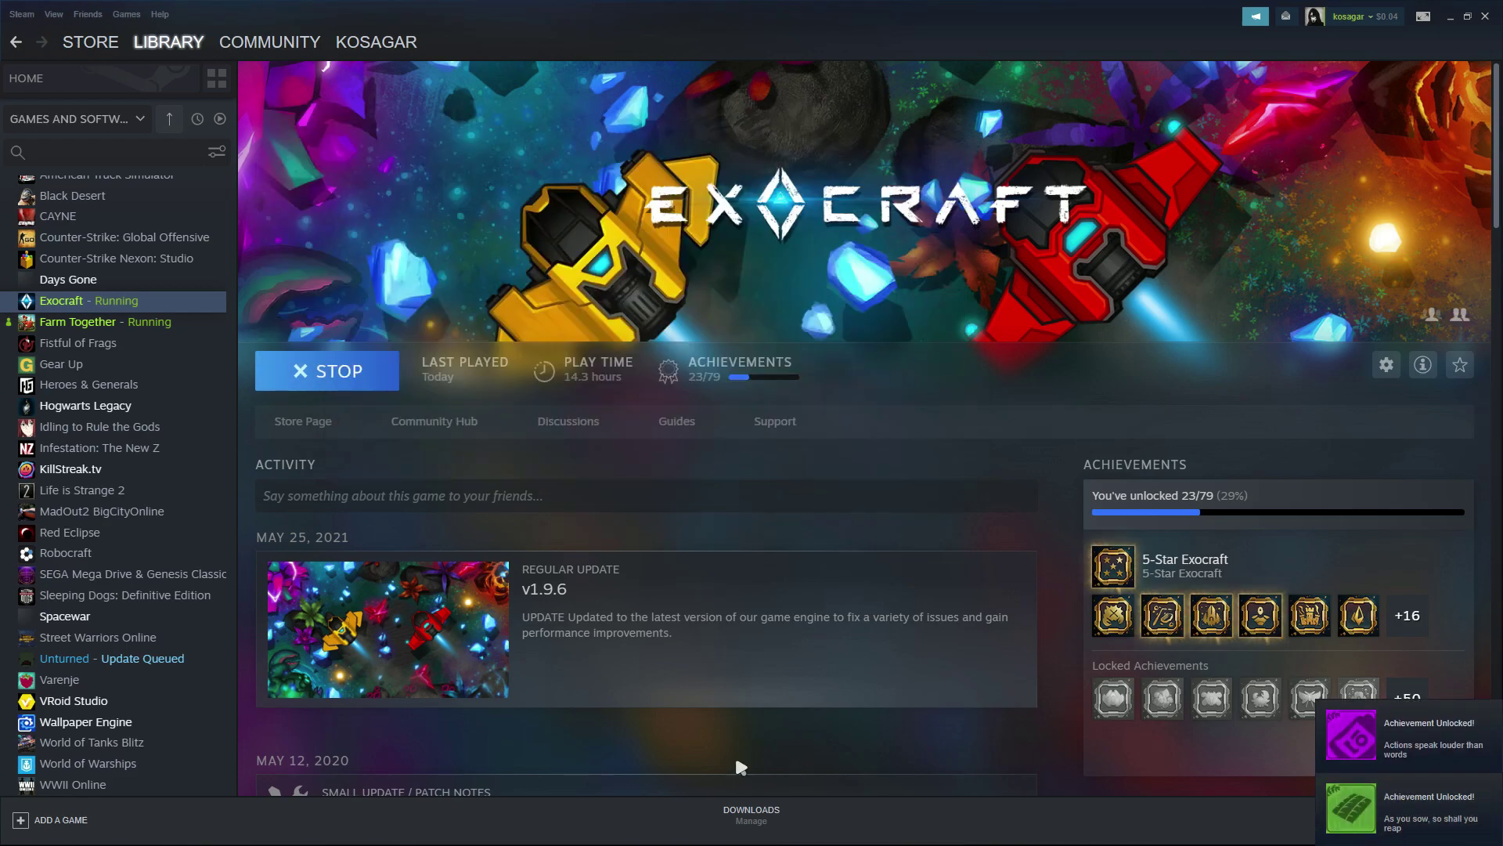
left_click(83, 320)
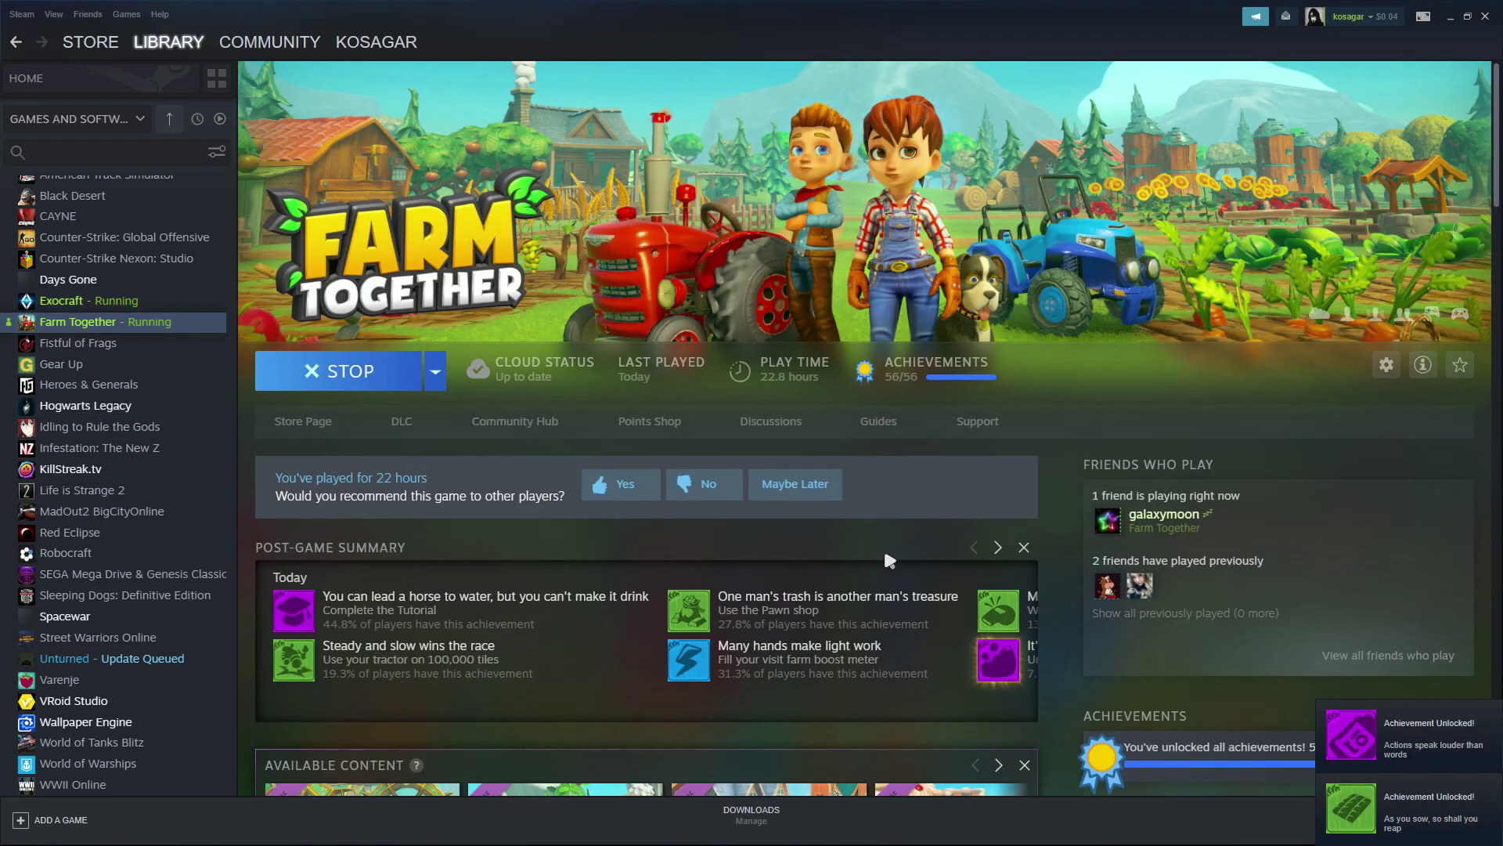
scroll(911, 385, "down", 1)
scroll(823, 493, "down", 2)
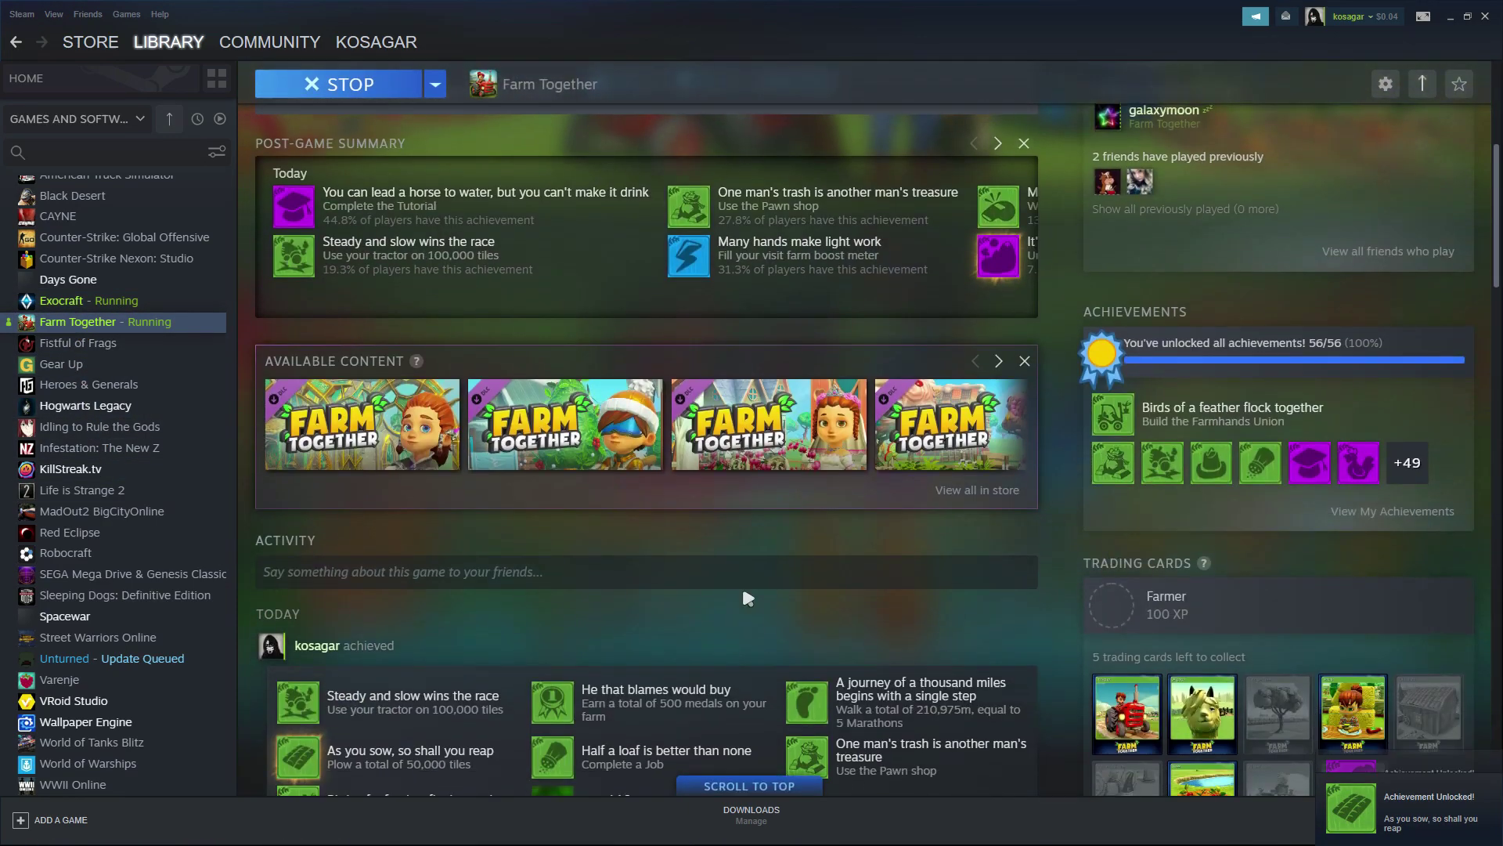
scroll(741, 584, "up", 3)
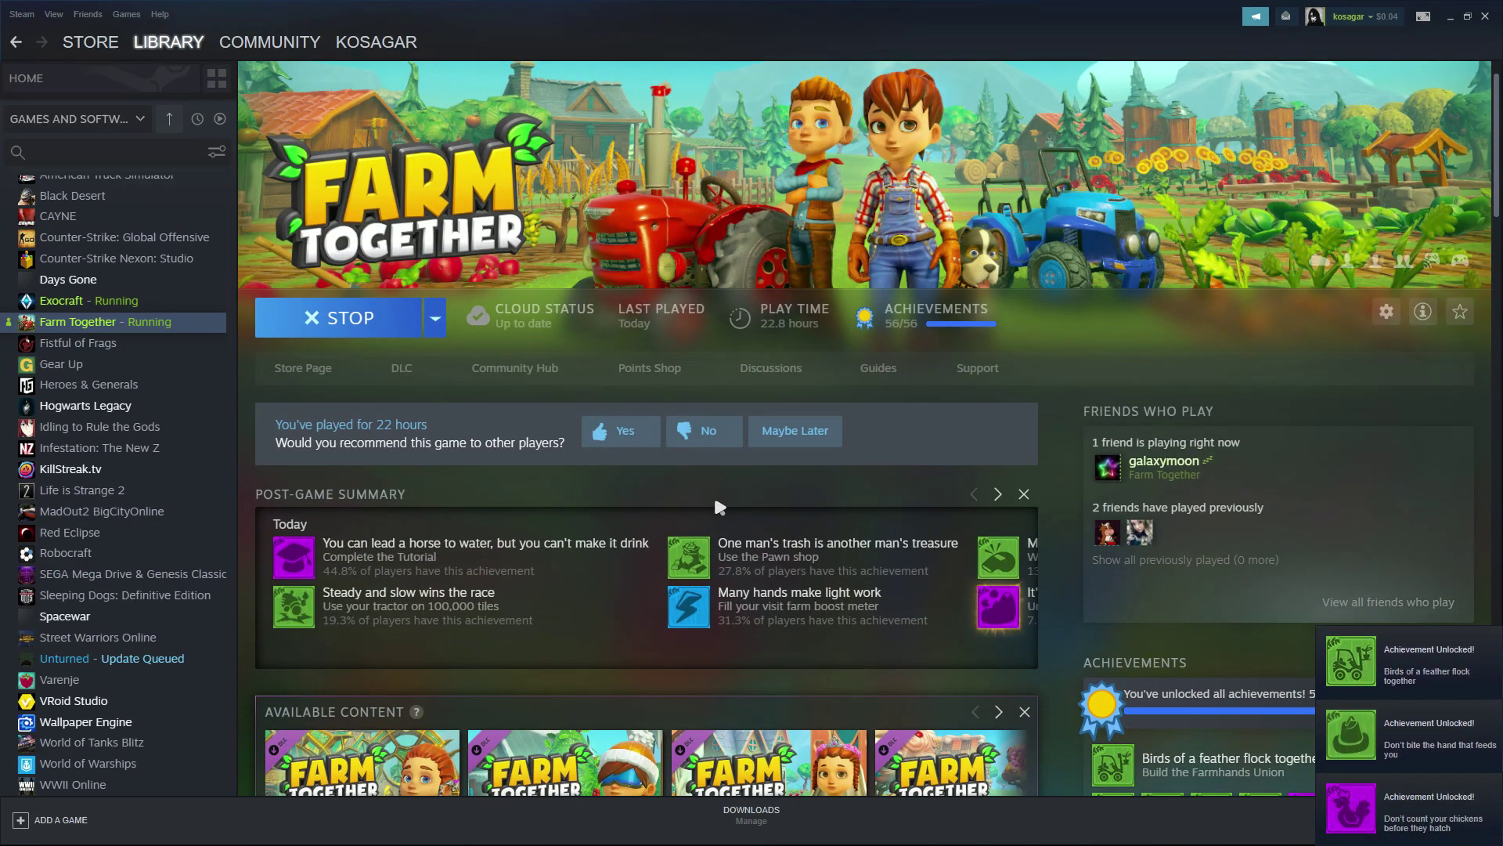
key("alt+z")
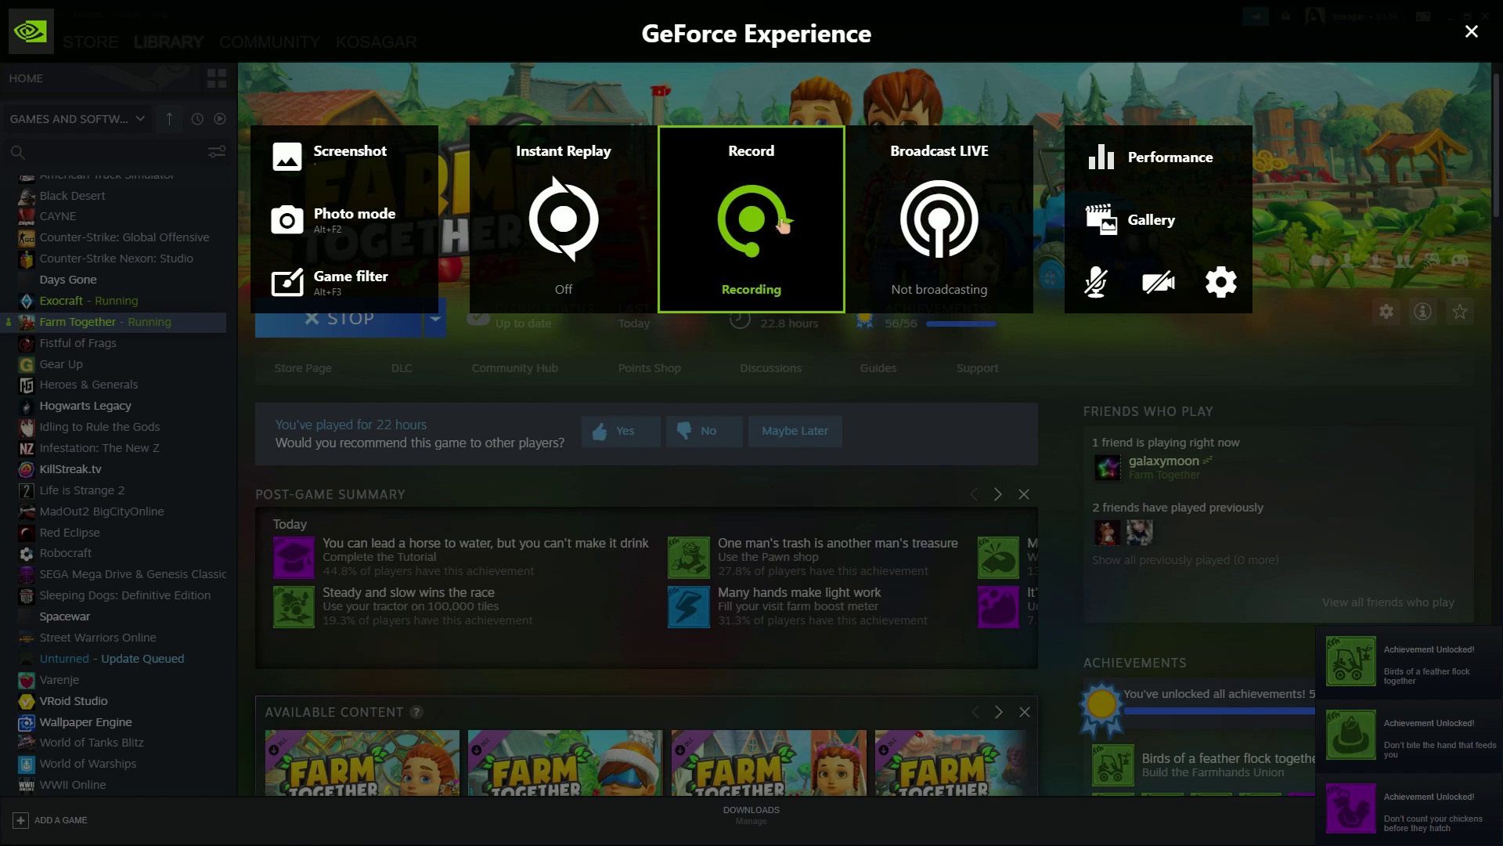